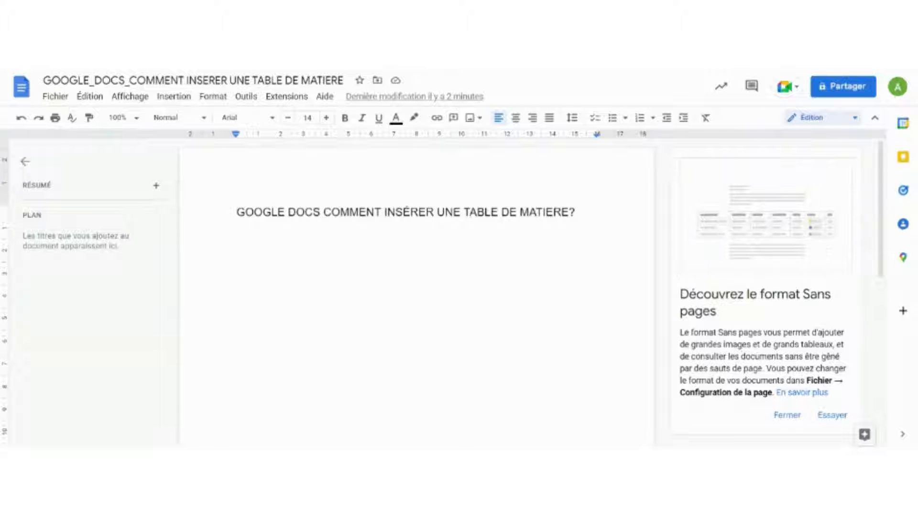
Step: Add the lines "Chapitre 1", "Chapitre 2" and "Chapitre3" below the document title, each on its own line
{"action": "key", "text": "Return"}
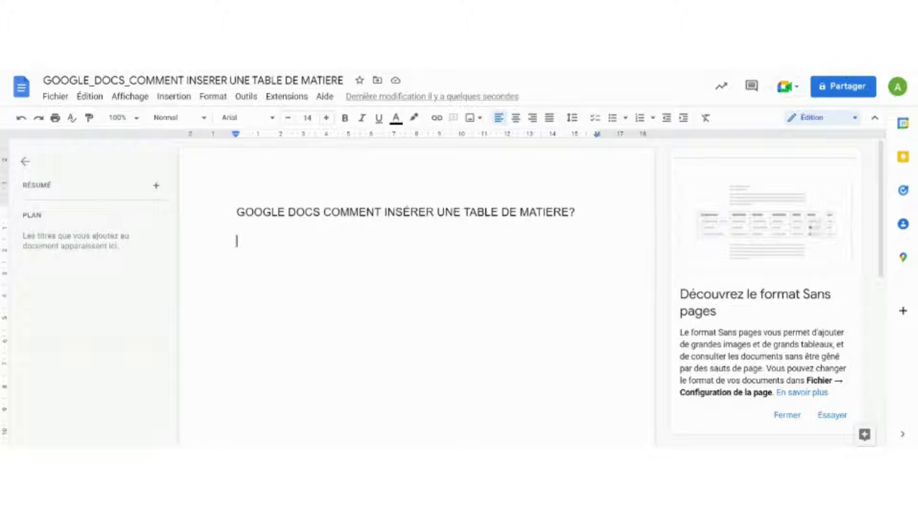
{"action": "type", "text": "C"}
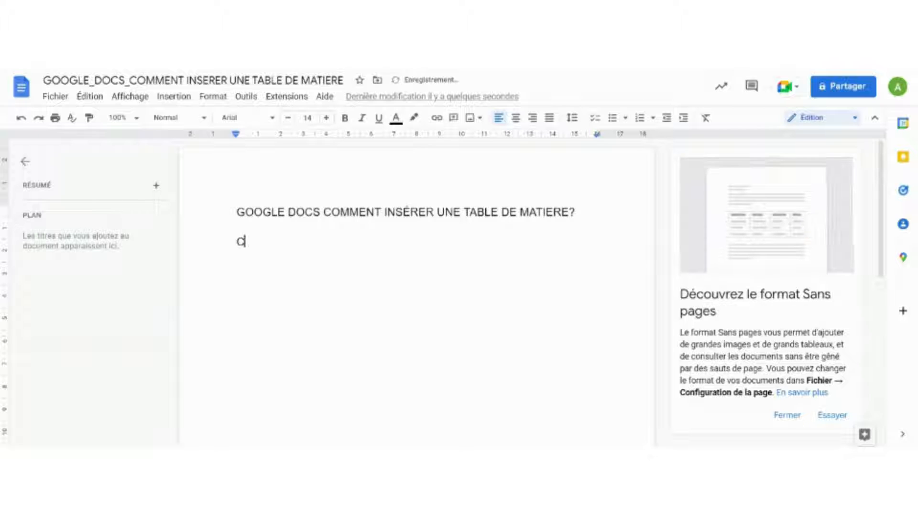
{"action": "type", "text": "hapitre "}
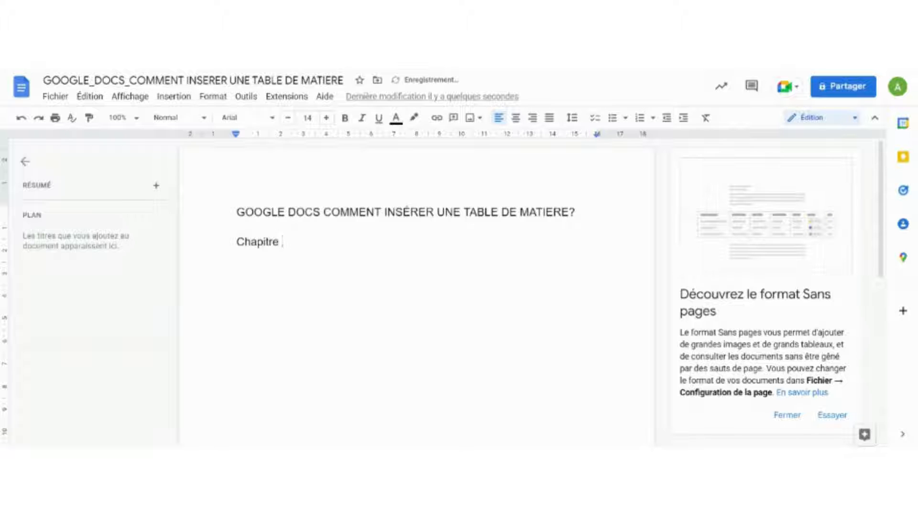
{"action": "type", "text": "1"}
{"action": "key", "text": "Return"}
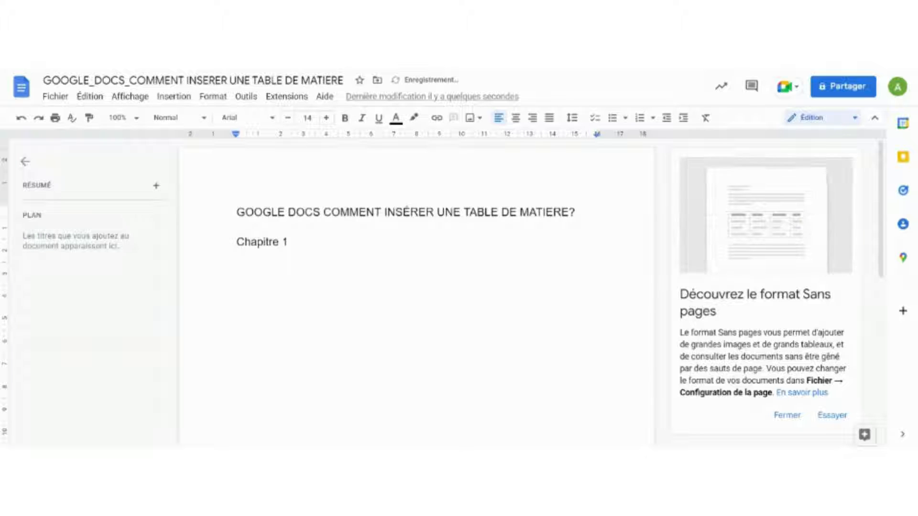
{"action": "type", "text": "Cha"}
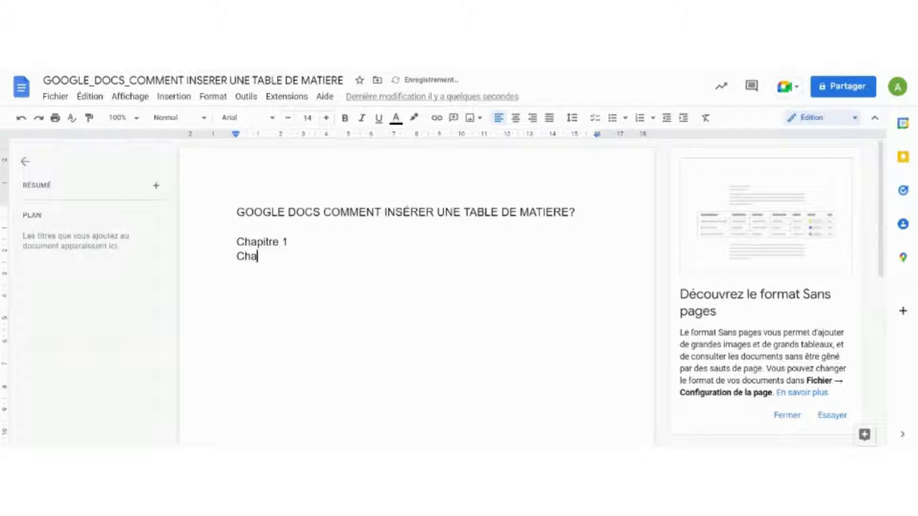
{"action": "type", "text": "pitre 2"}
{"action": "key", "text": "Return"}
{"action": "type", "text": "Chap"}
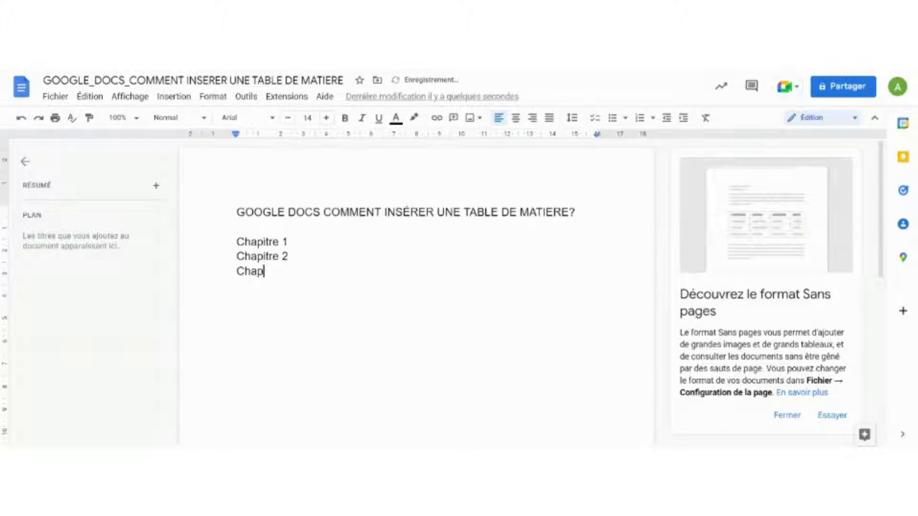
{"action": "type", "text": "itre3"}
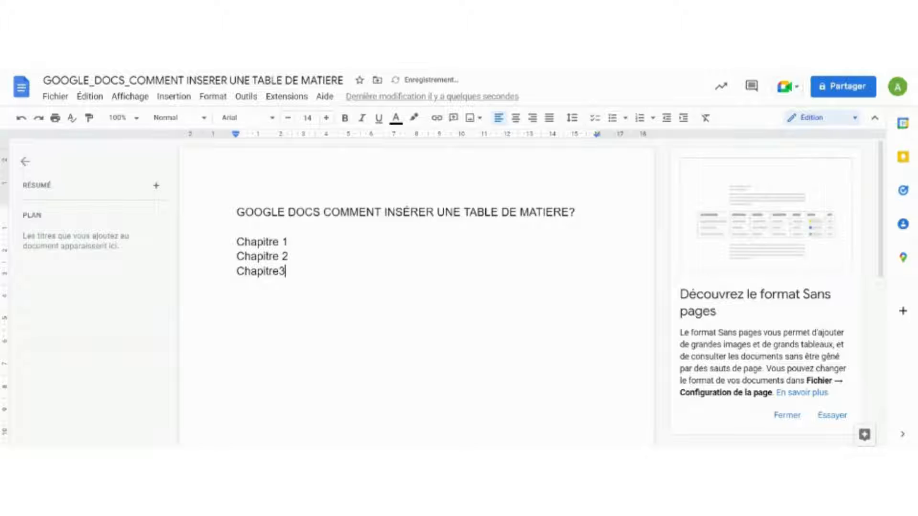
{"action": "key", "text": "Return"}
Step: Insert the line "Introduction" above Chapitre 1, and place the cursor at the end of the Chapitre 1 line
{"action": "left_click", "coordinate": [237, 227]}
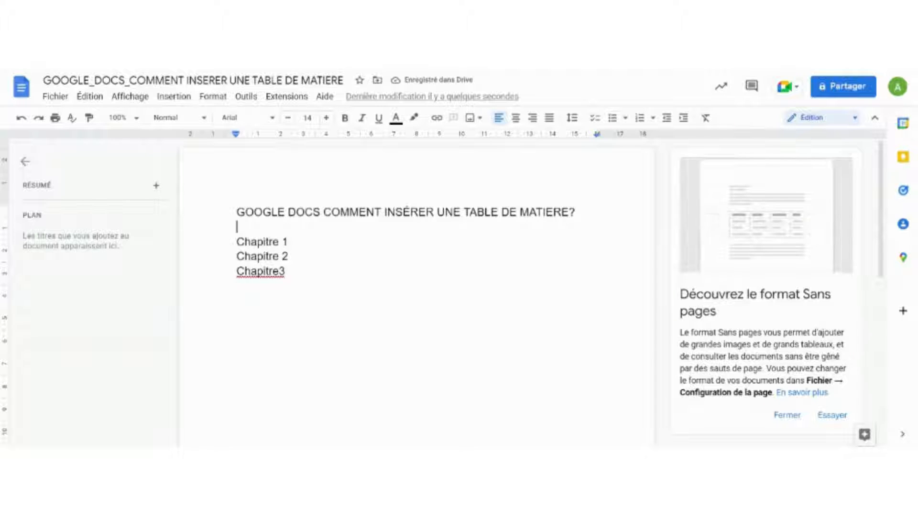
{"action": "key", "text": "Return"}
{"action": "type", "text": "In"}
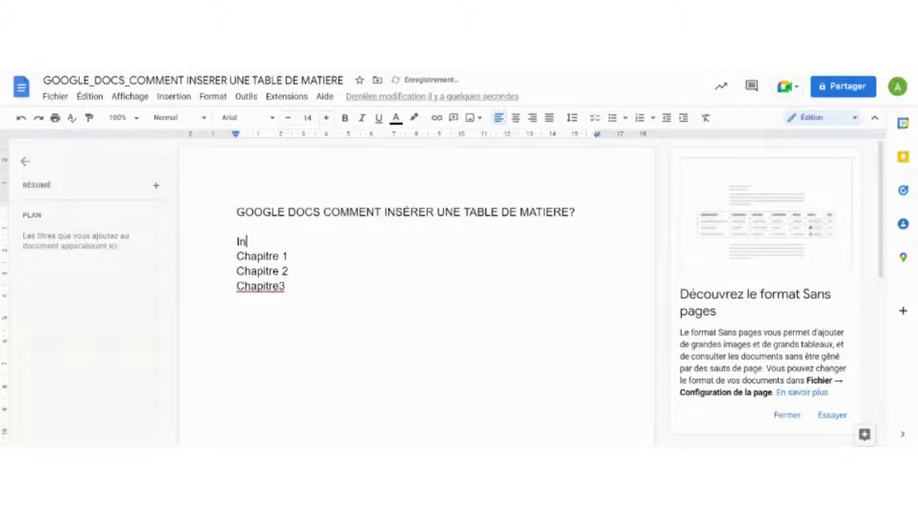
{"action": "type", "text": "troduction"}
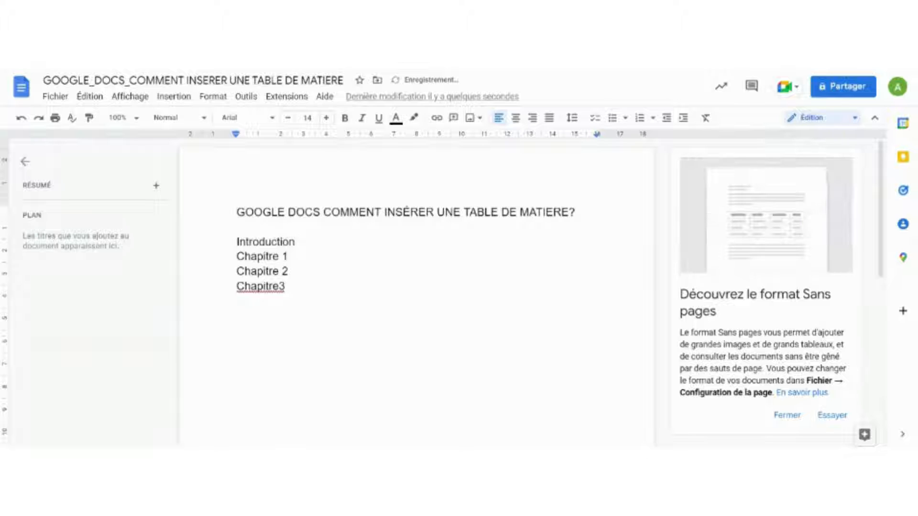
{"action": "left_click", "coordinate": [289, 256]}
{"action": "type", "text": "l"}
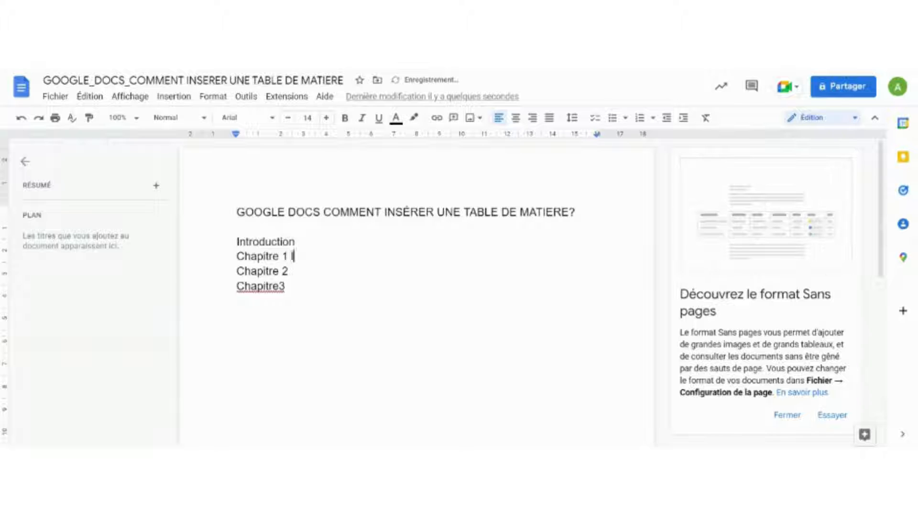
{"action": "type", "text": "es cau"}
{"action": "key", "text": "BackSpace"}
{"action": "key", "text": "BackSpace"}
{"action": "key", "text": "BackSpace"}
{"action": "key", "text": "BackSpace"}
{"action": "key", "text": "BackSpace"}
{"action": "key", "text": "BackSpace"}
{"action": "key", "text": "BackSpace"}
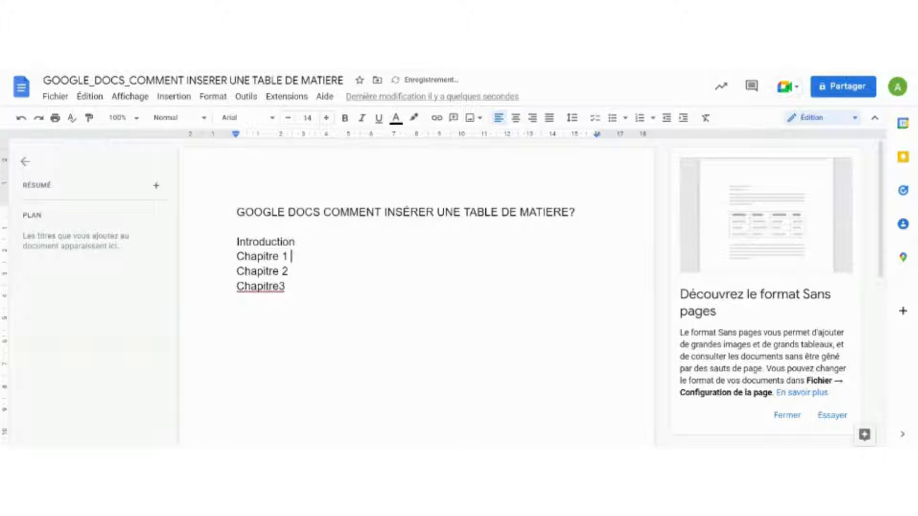
Step: Complete the three chapter lines in order with the words "objectifs", "causes" and "conséquences"
{"action": "type", "text": "objecti"}
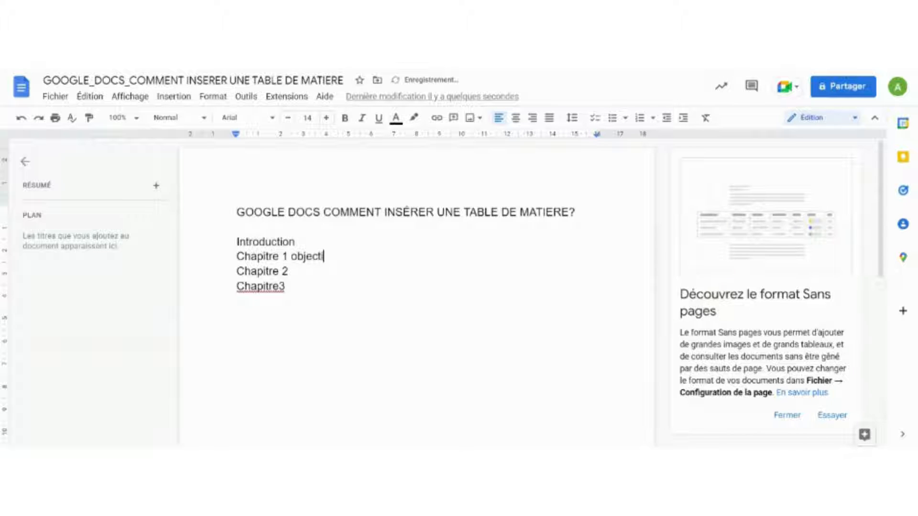
{"action": "type", "text": "fs"}
{"action": "left_click", "coordinate": [288, 271]}
{"action": "type", "text": "causes"}
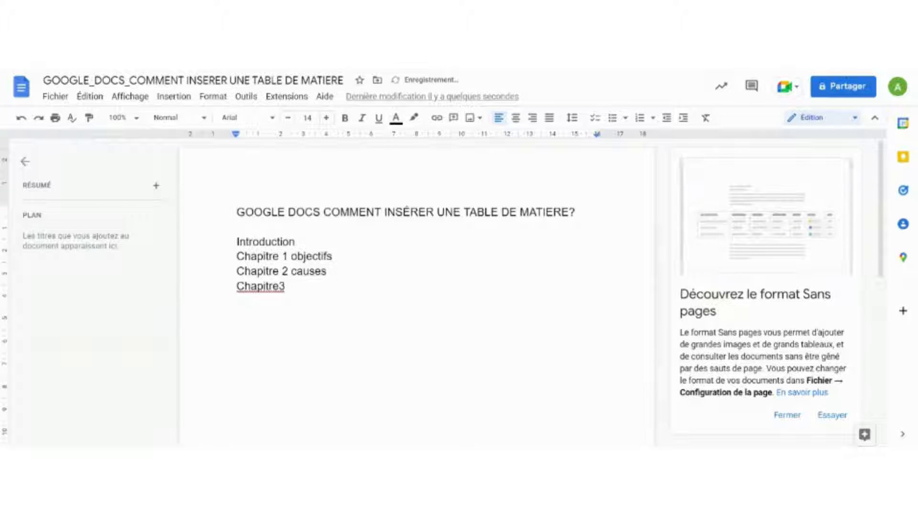
{"action": "left_click", "coordinate": [286, 286]}
{"action": "type", "text": "cons"}
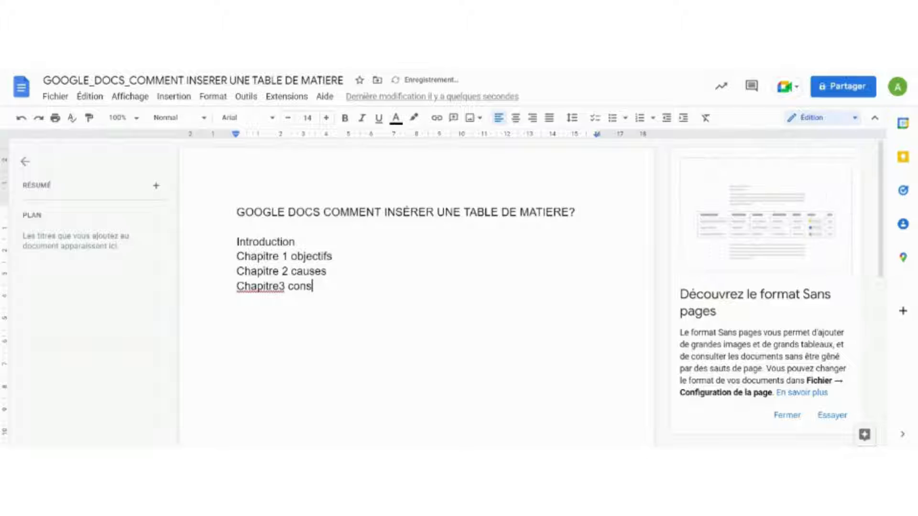
{"action": "type", "text": "équences"}
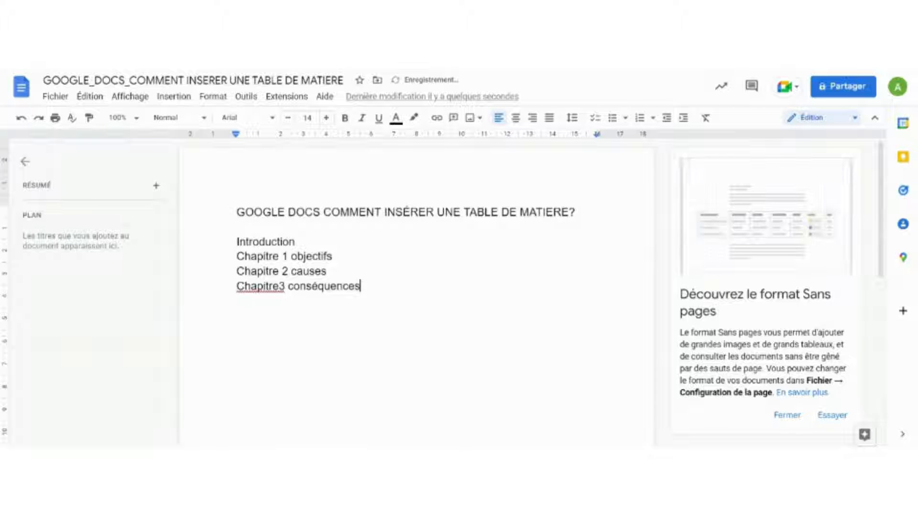
Step: Add the line "Conclusion" below the Chapitre3 line
{"action": "key", "text": "Return"}
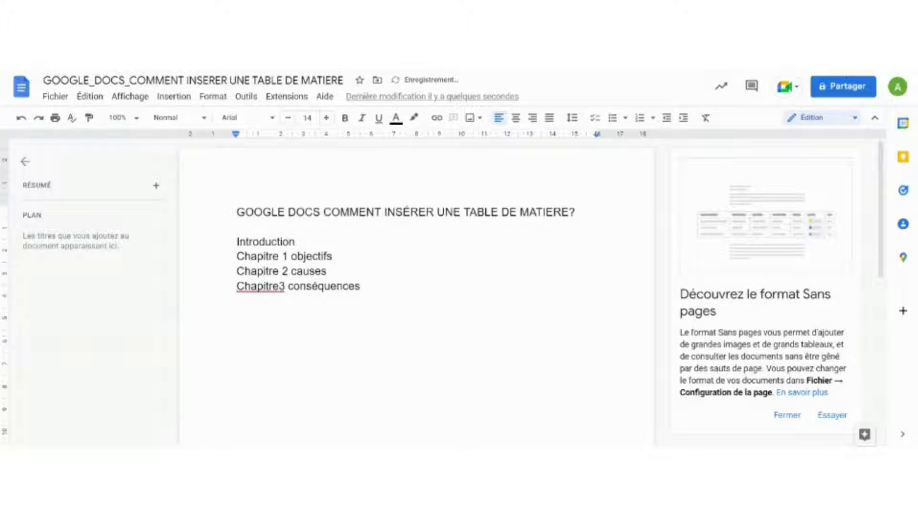
{"action": "type", "text": "Con"}
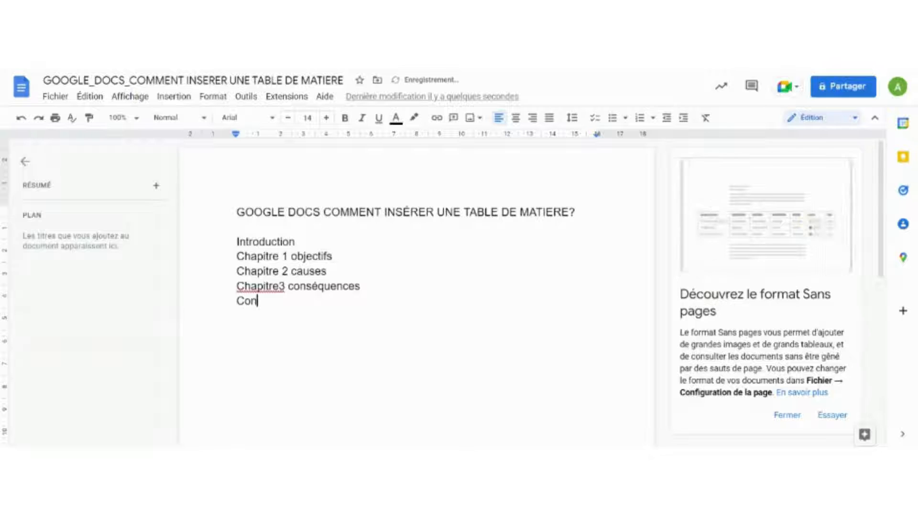
{"action": "type", "text": "clusion"}
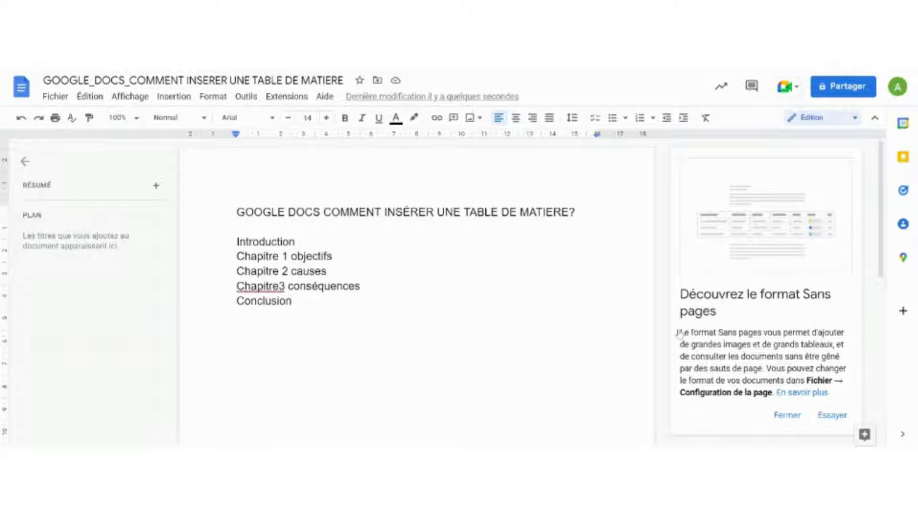
Step: Copy the "Sans pages" card's description up to "documents dans" and paste it on a new line under Introduction
{"action": "left_click_drag", "start_coordinate": [679, 332], "coordinate": [808, 385]}
{"action": "key", "text": "ctrl+c"}
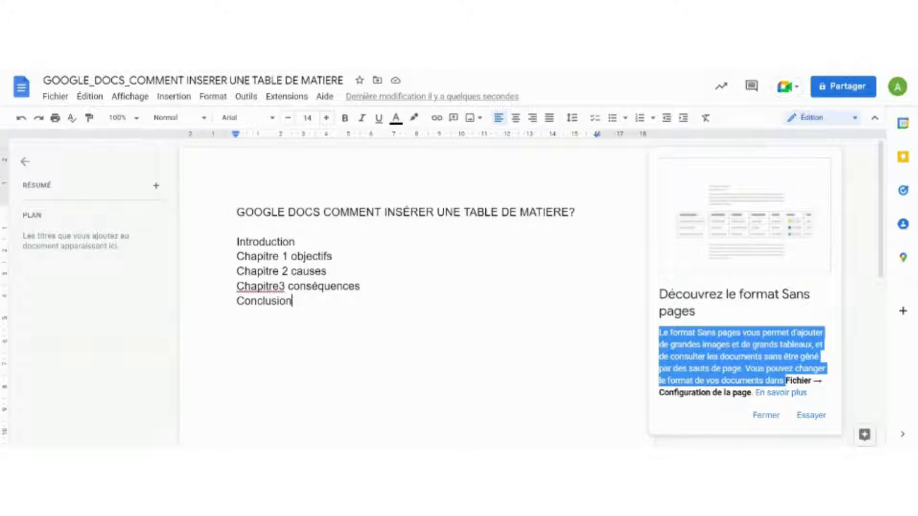
{"action": "left_click", "coordinate": [295, 241]}
{"action": "key", "text": "Return"}
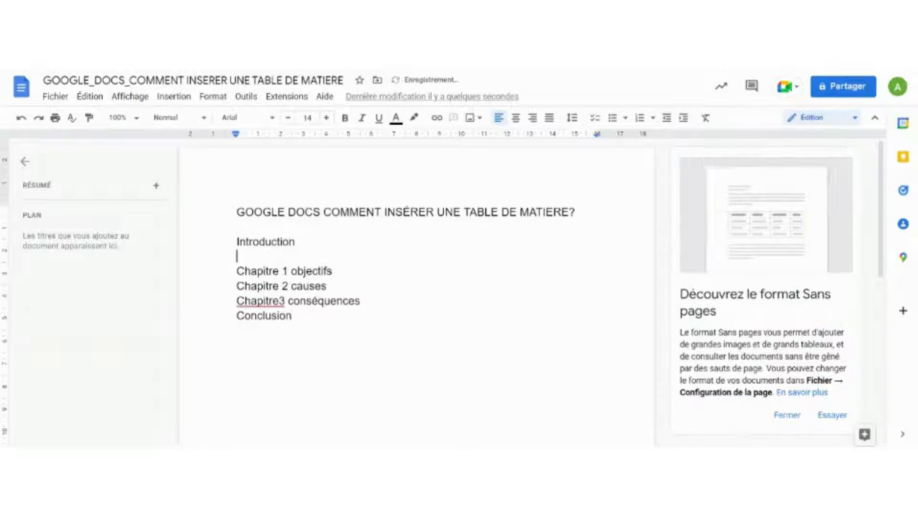
{"action": "key", "text": "ctrl+v"}
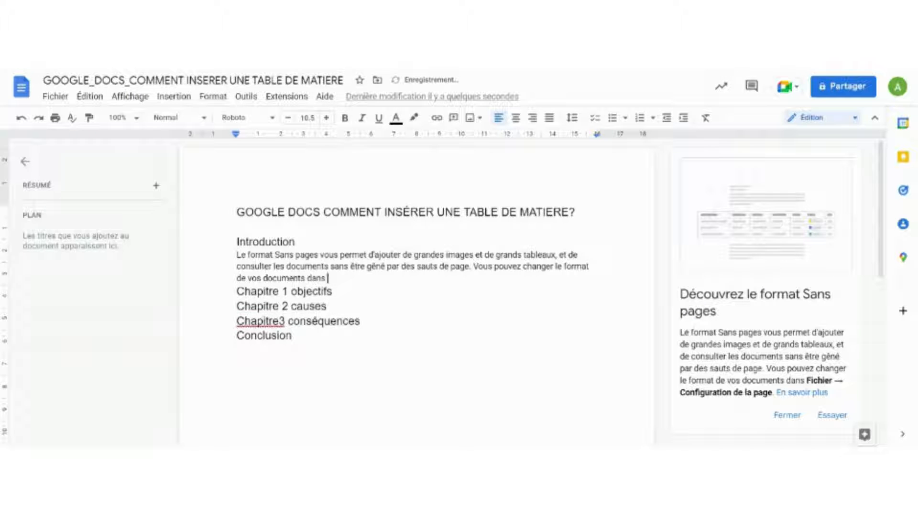
Step: Paste the copied paragraph on a new line under both the Chapitre 1 and Chapitre 2 headings
{"action": "left_click", "coordinate": [334, 292]}
{"action": "key", "text": "Return"}
{"action": "key", "text": "ctrl+v"}
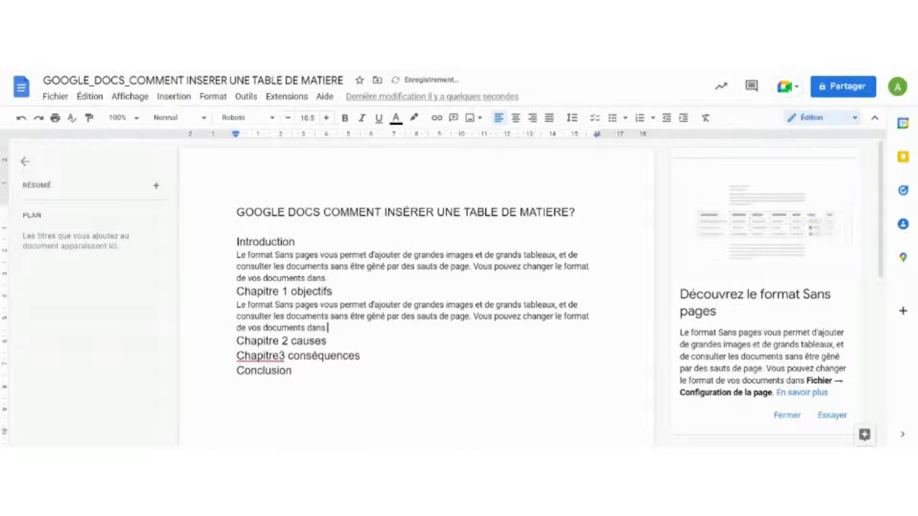
{"action": "left_click", "coordinate": [326, 341]}
{"action": "key", "text": "Return"}
{"action": "key", "text": "ctrl+v"}
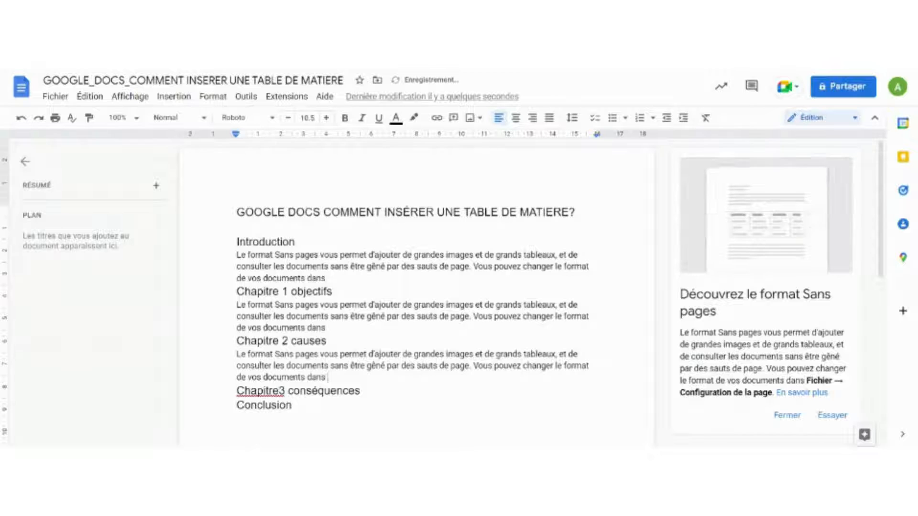
Step: Paste the copied paragraph under Chapitre3 and under Conclusion, with a blank line before Conclusion
{"action": "left_click", "coordinate": [293, 405]}
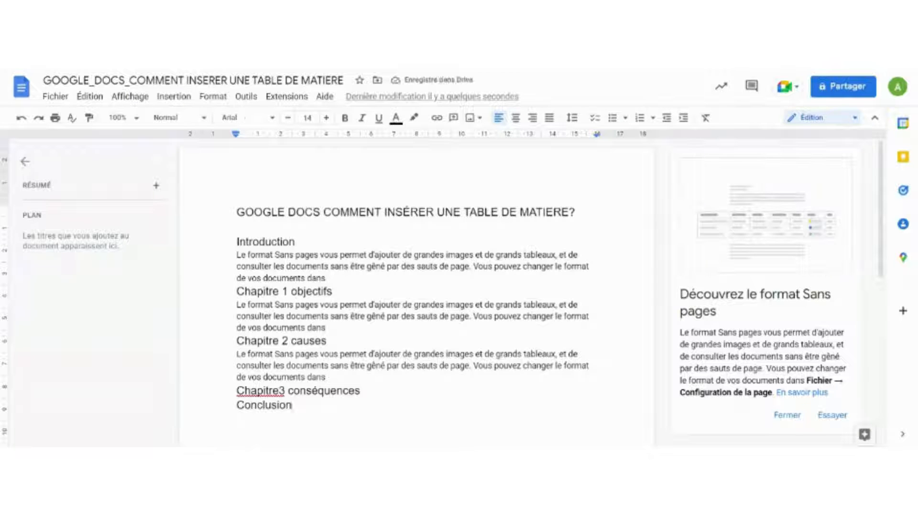
{"action": "left_click", "coordinate": [361, 390]}
{"action": "key", "text": "Return"}
{"action": "key", "text": "ctrl+v"}
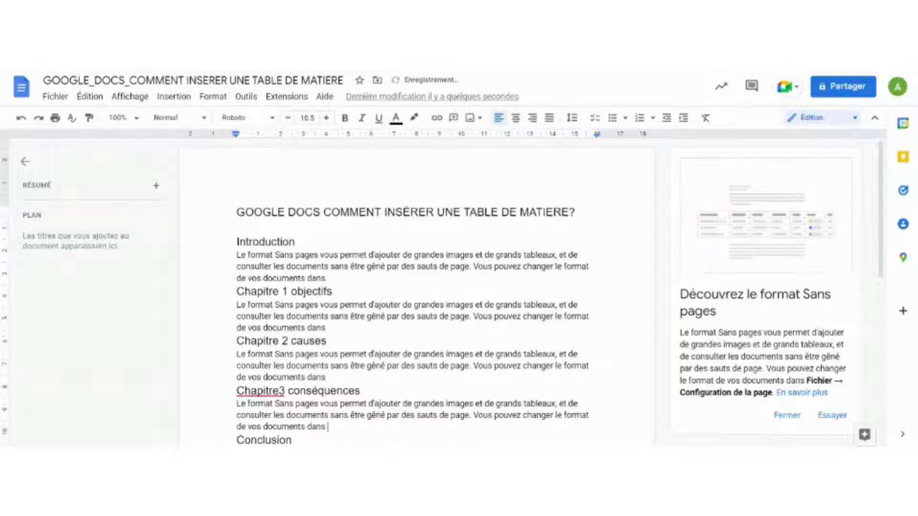
{"action": "key", "text": "Return"}
{"action": "key", "text": "Down"}
{"action": "key", "text": "Down"}
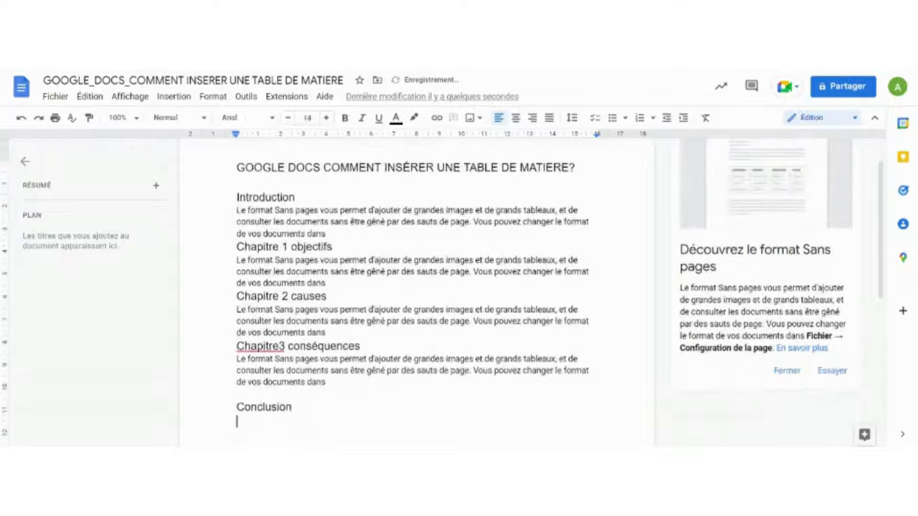
{"action": "key", "text": "ctrl+v"}
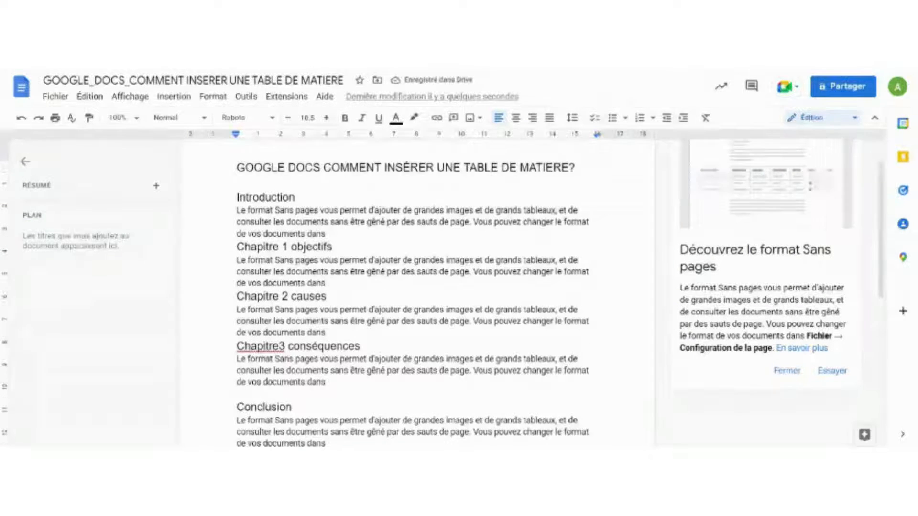
Step: Select all text from Introduction to the end of the document and justify it
{"action": "left_click_drag", "start_coordinate": [237, 197], "coordinate": [330, 443]}
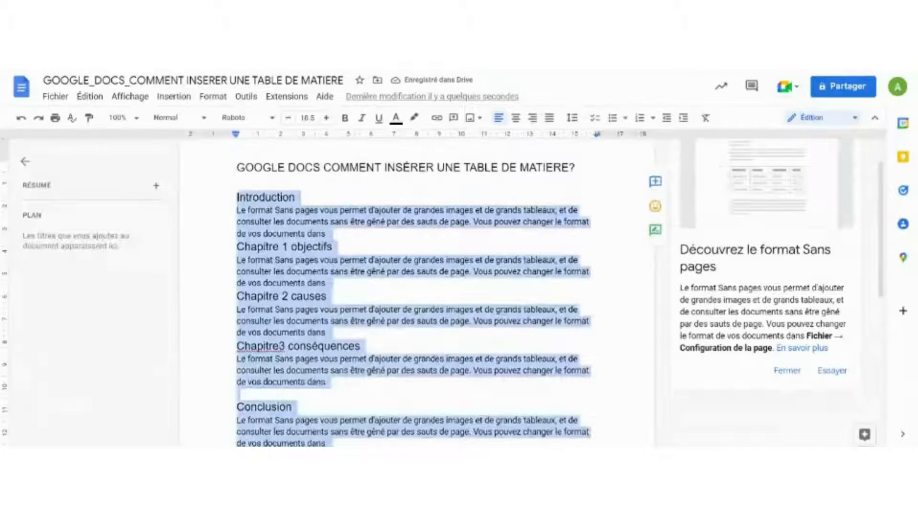
{"action": "scroll", "coordinate": [413, 305], "scroll_direction": "down", "scroll_amount": 1}
{"action": "key", "text": "shift+Down"}
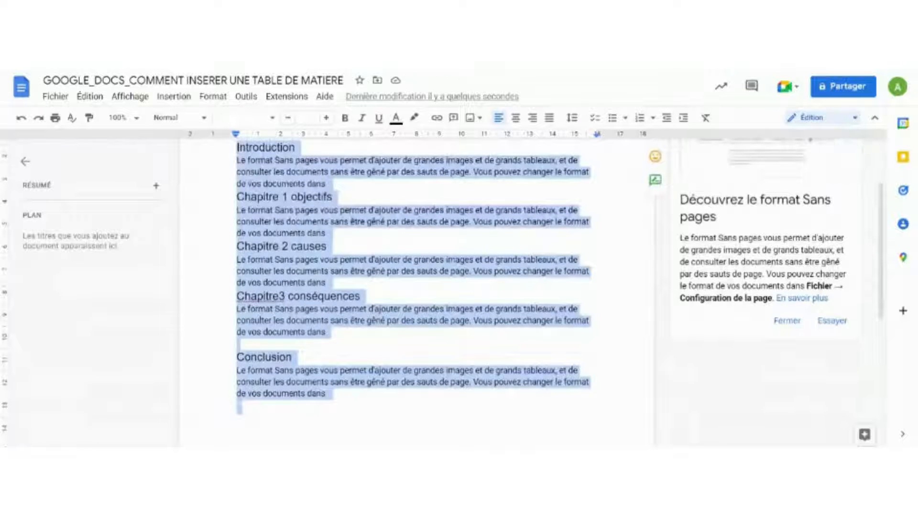
{"action": "key", "text": "ctrl+shift+j"}
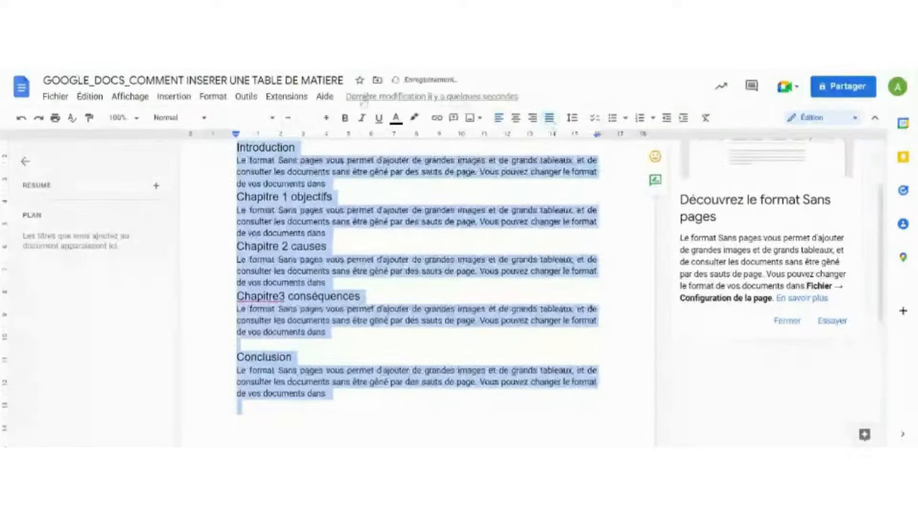
Step: Change the font of the selected text to Times New Roman
{"action": "left_click", "coordinate": [243, 118]}
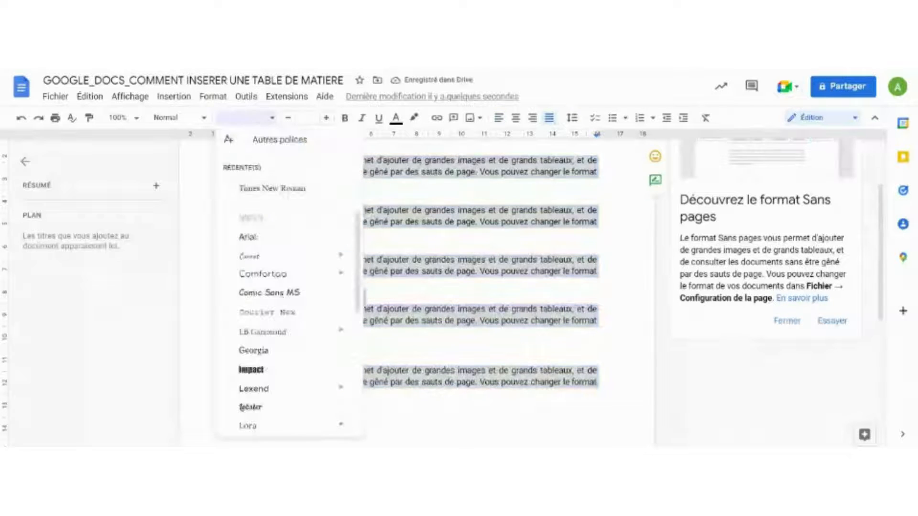
{"action": "scroll", "coordinate": [287, 311], "scroll_direction": "down", "scroll_amount": 5}
{"action": "mouse_move", "coordinate": [309, 368]}
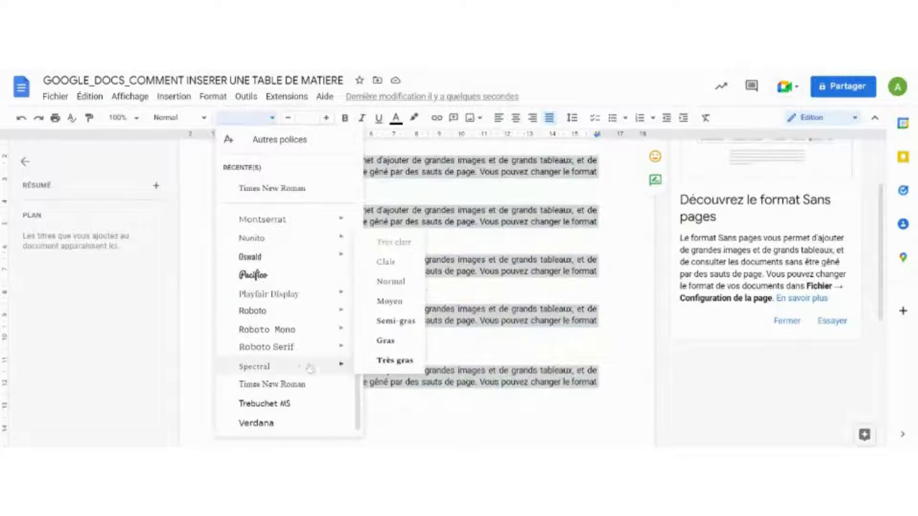
{"action": "left_click", "coordinate": [279, 384]}
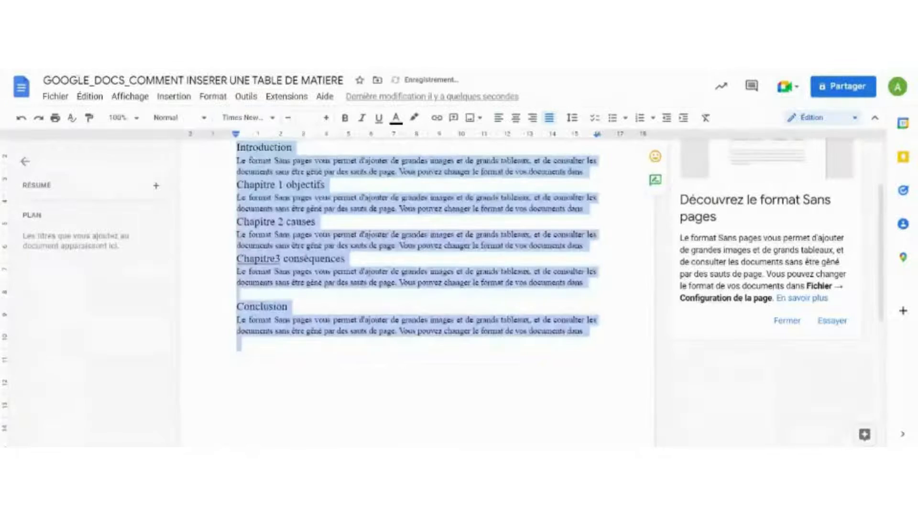
Step: Set the font size of the selected text to 14
{"action": "left_click", "coordinate": [326, 118]}
{"action": "left_click", "coordinate": [326, 118]}
{"action": "left_click", "coordinate": [326, 118]}
{"action": "left_click", "coordinate": [306, 118]}
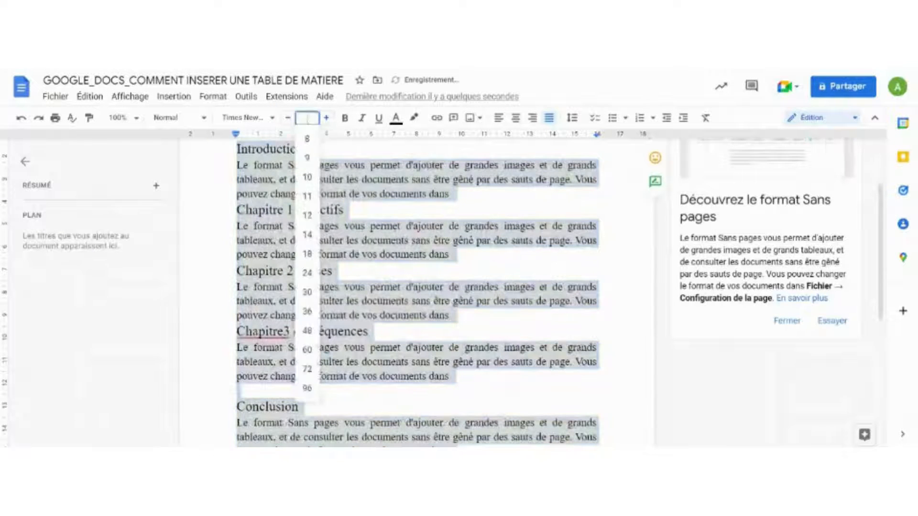
{"action": "type", "text": "14"}
{"action": "key", "text": "Return"}
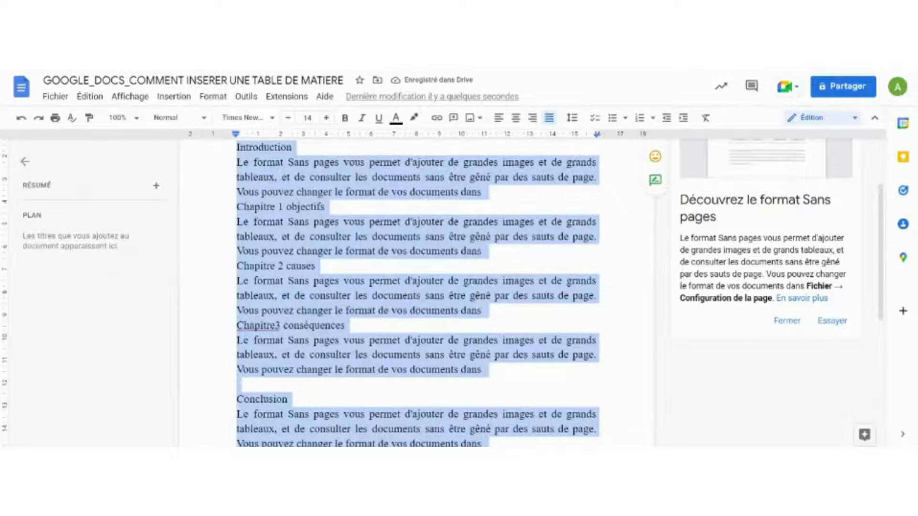
Step: Insert a blank line below the Introduction heading and one above and below the Chapitre 1 objectifs heading
{"action": "left_click", "coordinate": [485, 251]}
{"action": "left_click", "coordinate": [292, 148]}
{"action": "key", "text": "Return"}
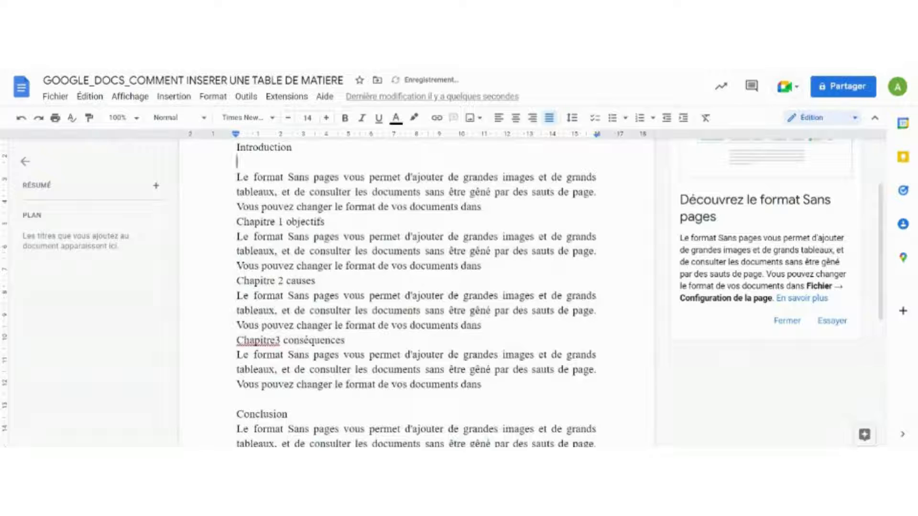
{"action": "left_click", "coordinate": [484, 207]}
{"action": "key", "text": "Return"}
{"action": "left_click", "coordinate": [325, 237]}
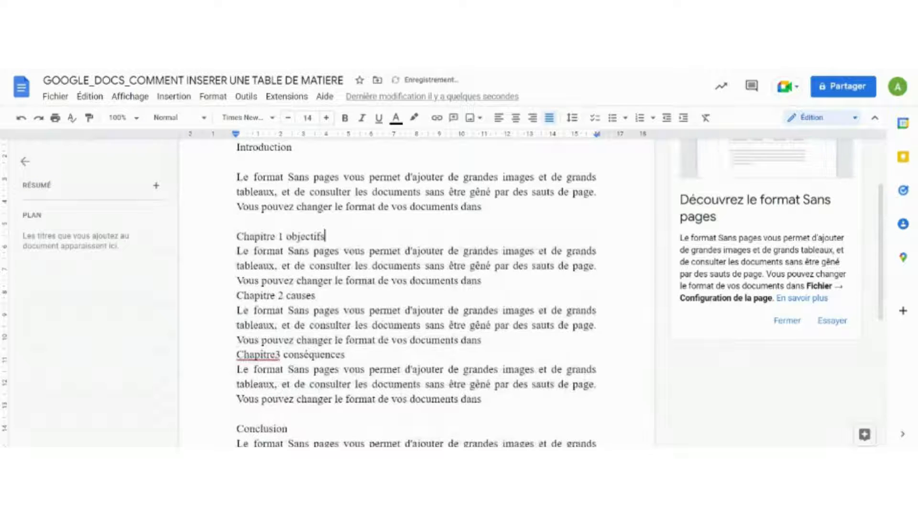
{"action": "key", "text": "Return"}
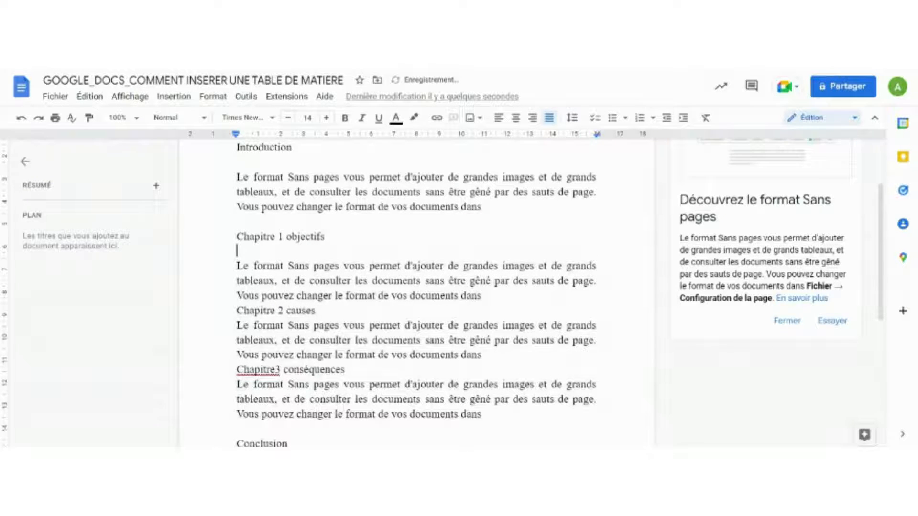
Step: Insert a blank line above and below the Chapitre 2 causes heading
{"action": "left_click", "coordinate": [484, 296]}
{"action": "key", "text": "Return"}
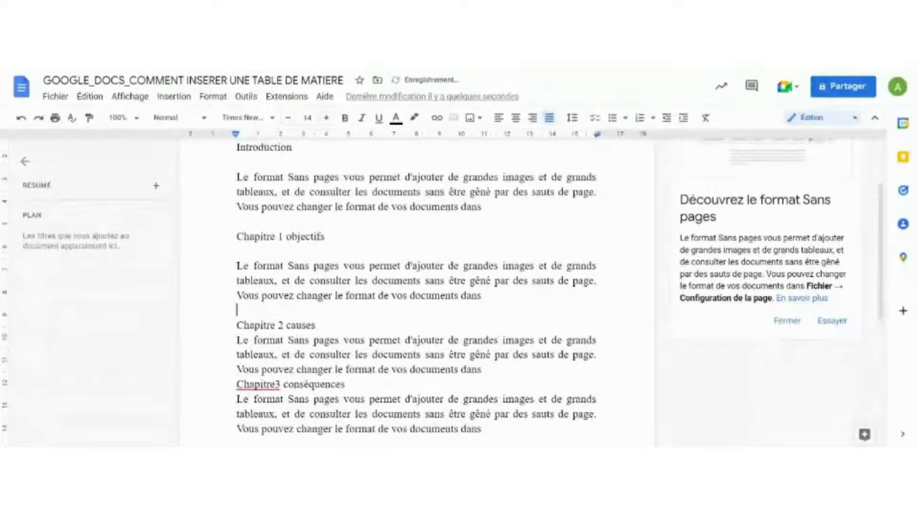
{"action": "left_click", "coordinate": [316, 325]}
{"action": "key", "text": "Return"}
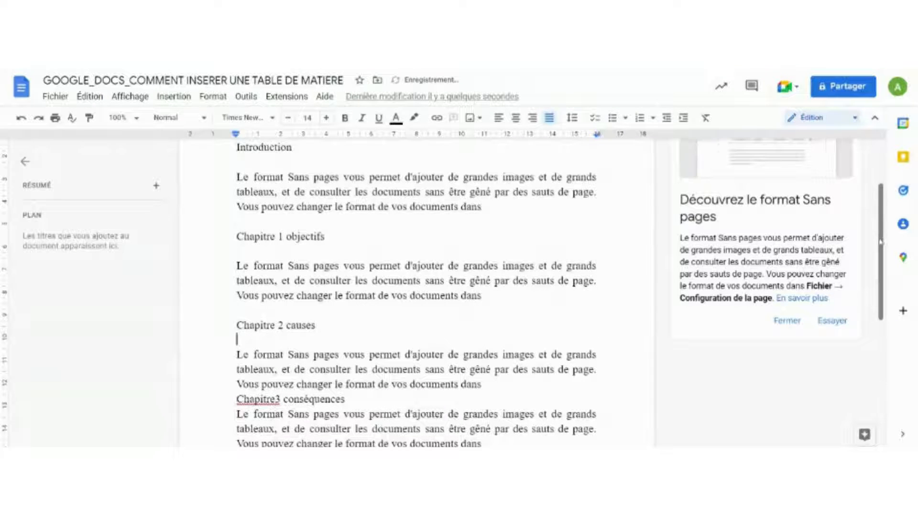
Step: Insert a blank line above and below the Chapitre3 conséquences heading
{"action": "scroll", "coordinate": [880, 242], "scroll_direction": "down", "scroll_amount": 3}
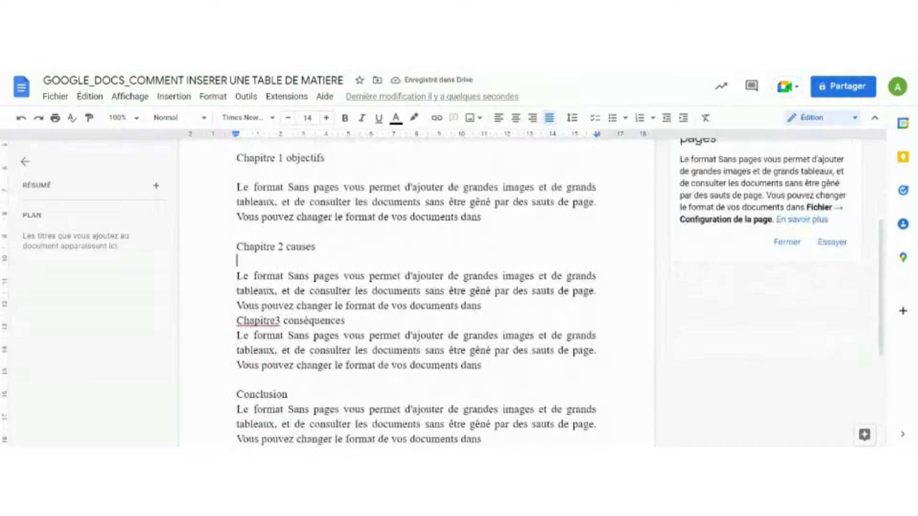
{"action": "left_click", "coordinate": [485, 306]}
{"action": "key", "text": "Return"}
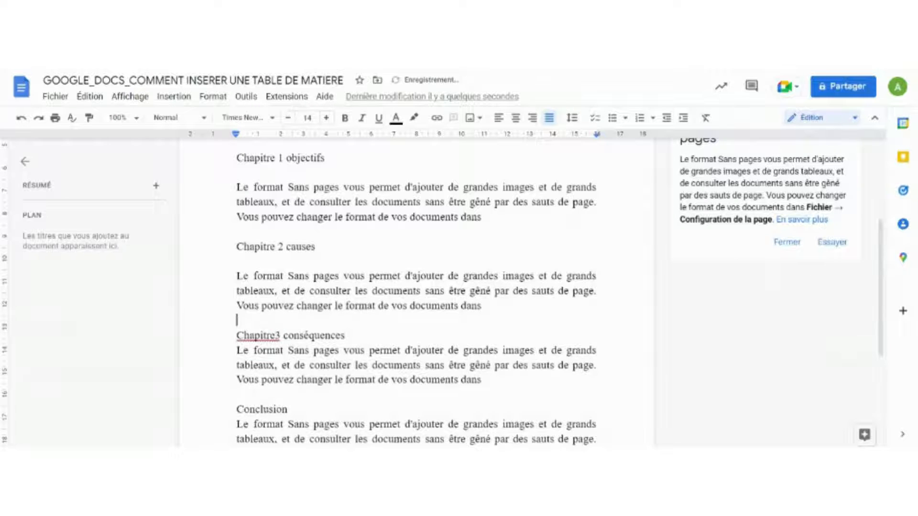
{"action": "left_click", "coordinate": [345, 335]}
{"action": "key", "text": "Return"}
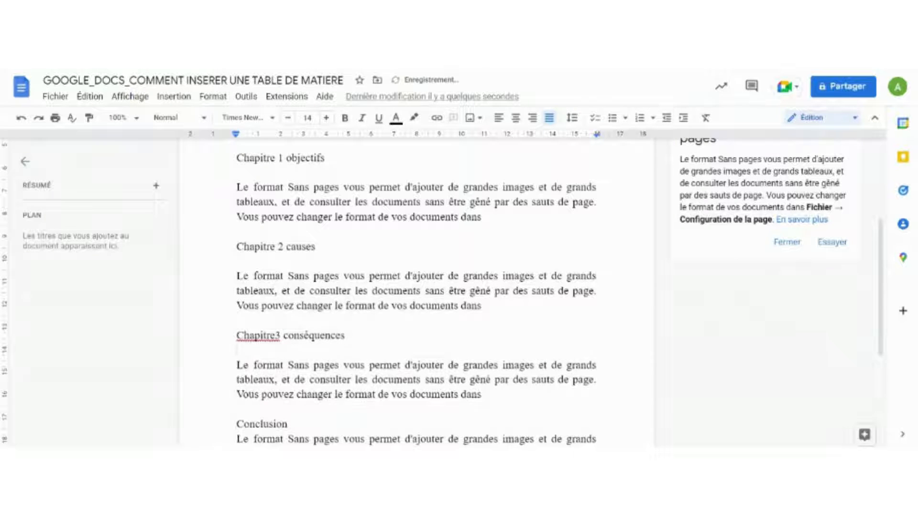
Step: Insert a blank line between the Conclusion heading and its paragraph
{"action": "left_click_drag", "start_coordinate": [884, 311], "coordinate": [885, 343]}
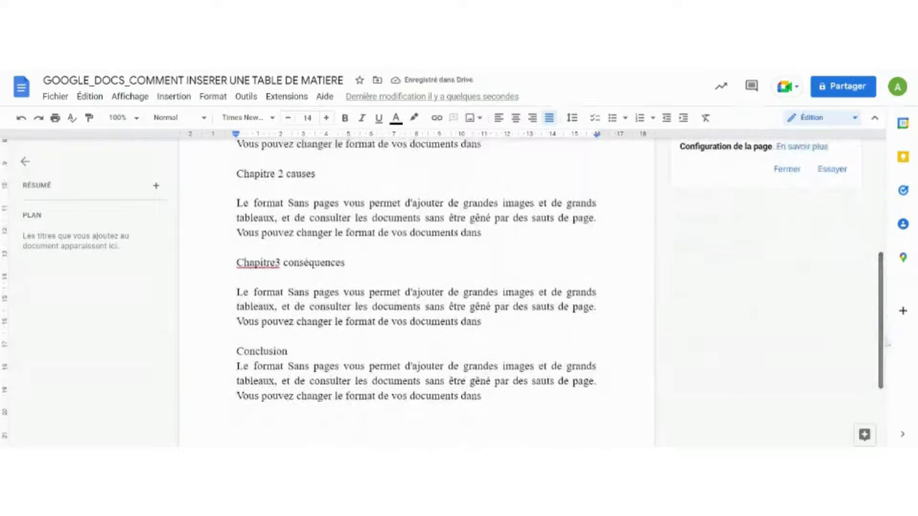
{"action": "left_click", "coordinate": [288, 351]}
{"action": "key", "text": "Return"}
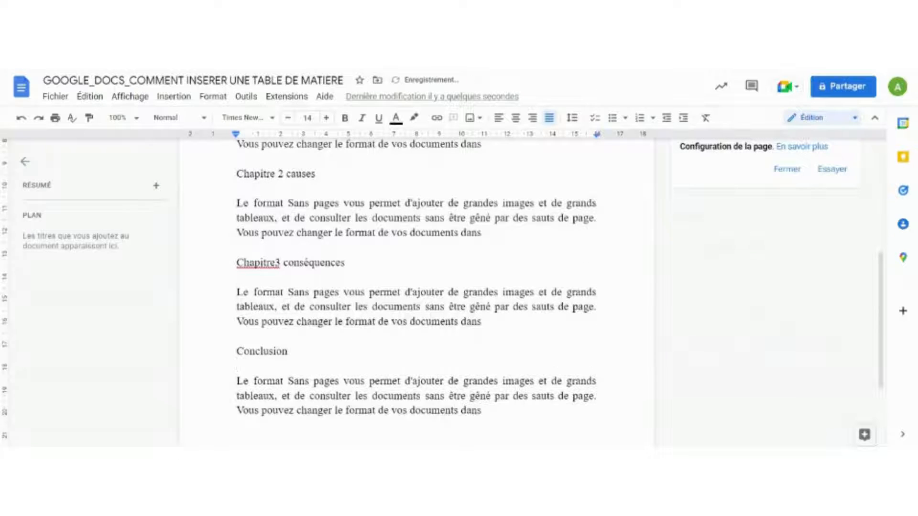
Step: Split the first two chapter headings so that "objectifs" and "causes" each start a new line below Chapitre 1 and Chapitre 2
{"action": "scroll", "coordinate": [873, 252], "scroll_direction": "up", "scroll_amount": 3}
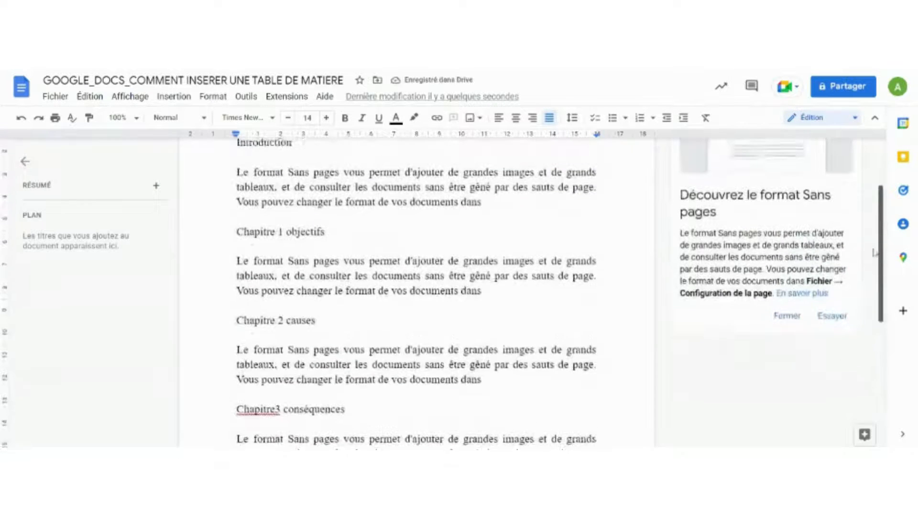
{"action": "scroll", "coordinate": [874, 252], "scroll_direction": "up", "scroll_amount": 2}
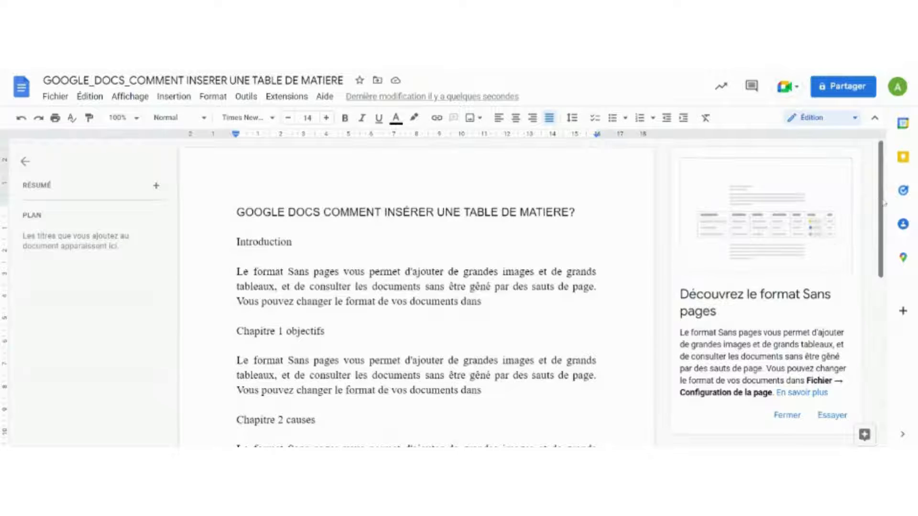
{"action": "left_click_drag", "start_coordinate": [884, 211], "coordinate": [883, 230]}
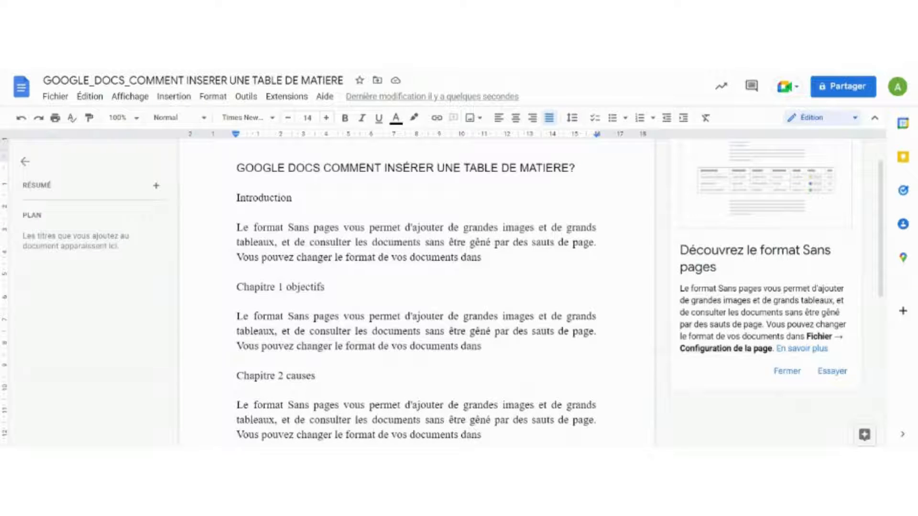
{"action": "key", "text": "shift+End"}
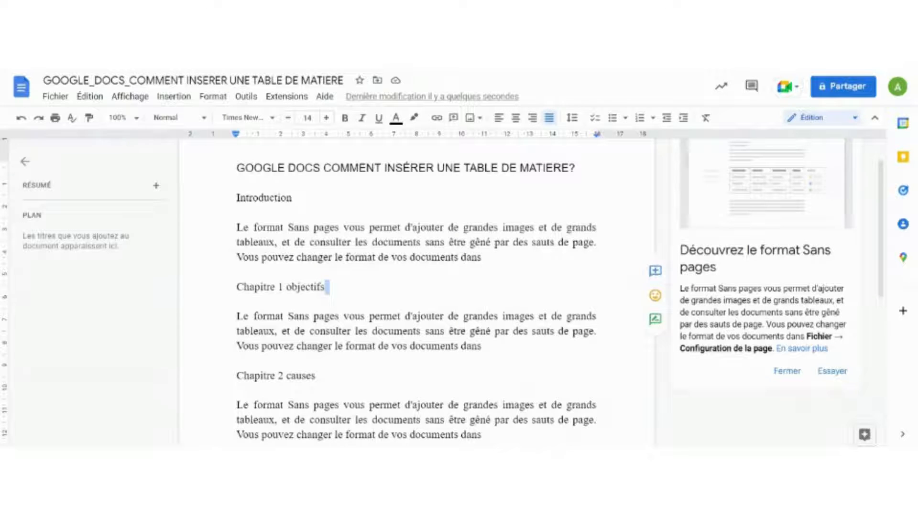
{"action": "left_click", "coordinate": [283, 287]}
{"action": "key", "text": "Return"}
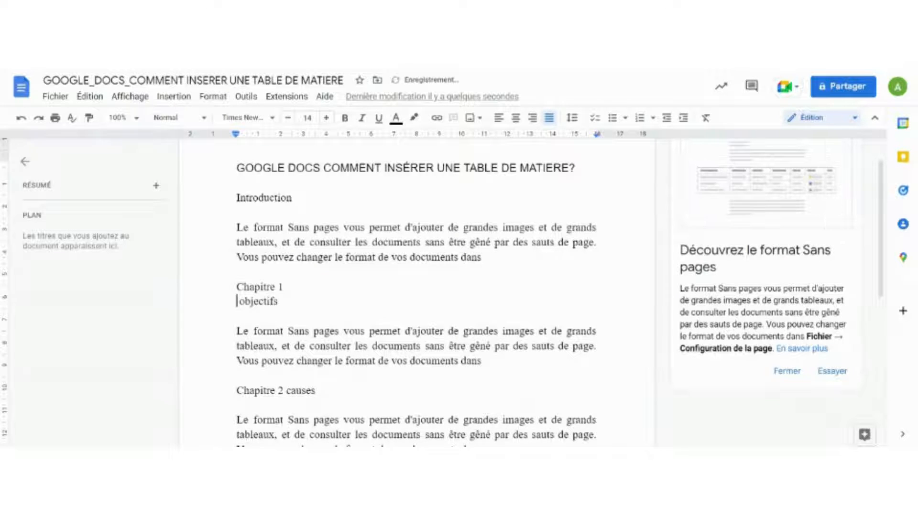
{"action": "left_click", "coordinate": [285, 391]}
{"action": "key", "text": "Return"}
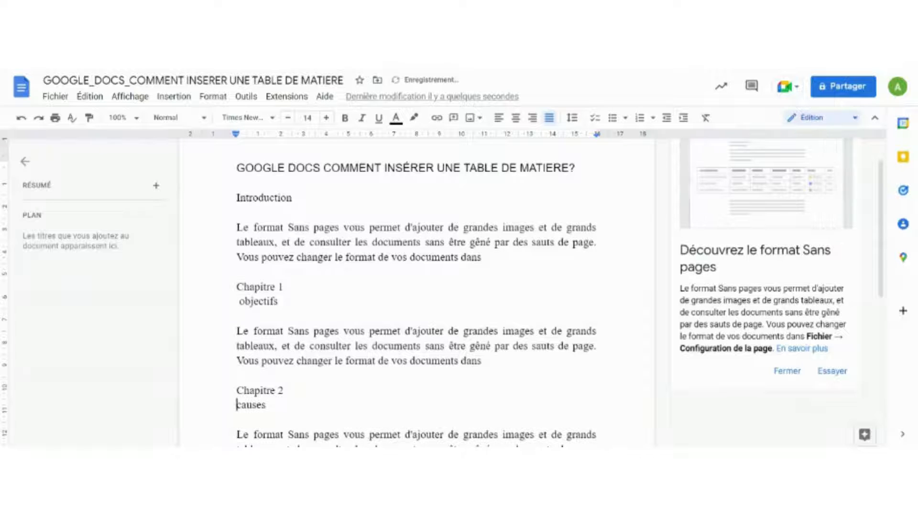
Step: Move "conséquences" onto its own line below Chapitre3
{"action": "scroll", "coordinate": [883, 218], "scroll_direction": "down", "scroll_amount": 5}
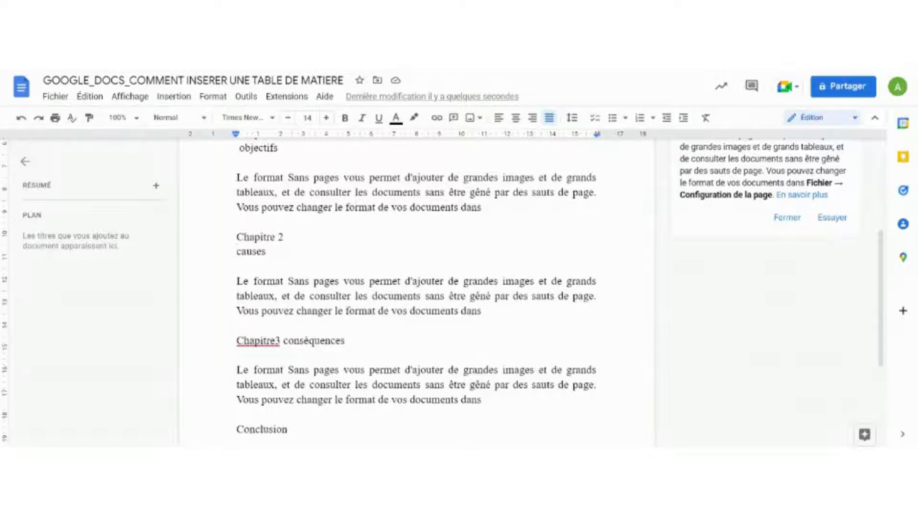
{"action": "left_click", "coordinate": [281, 341]}
{"action": "key", "text": "Return"}
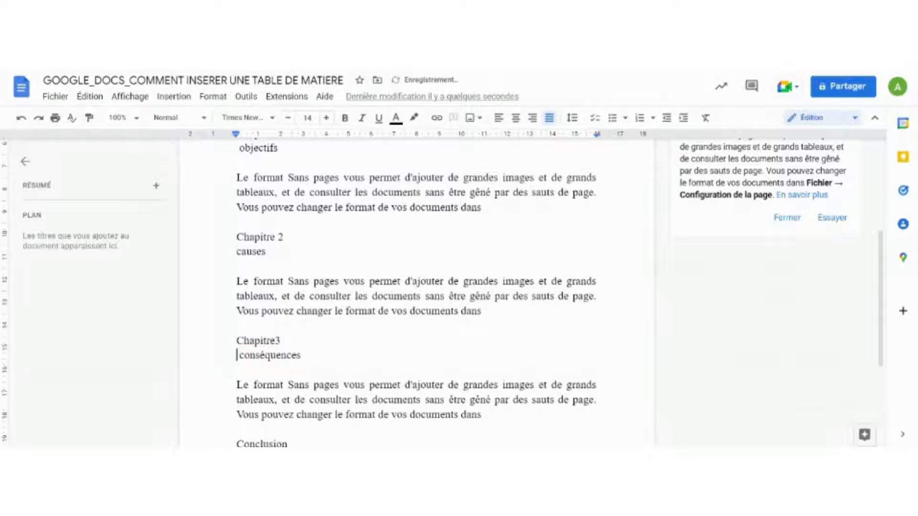
{"action": "key", "text": "Delete"}
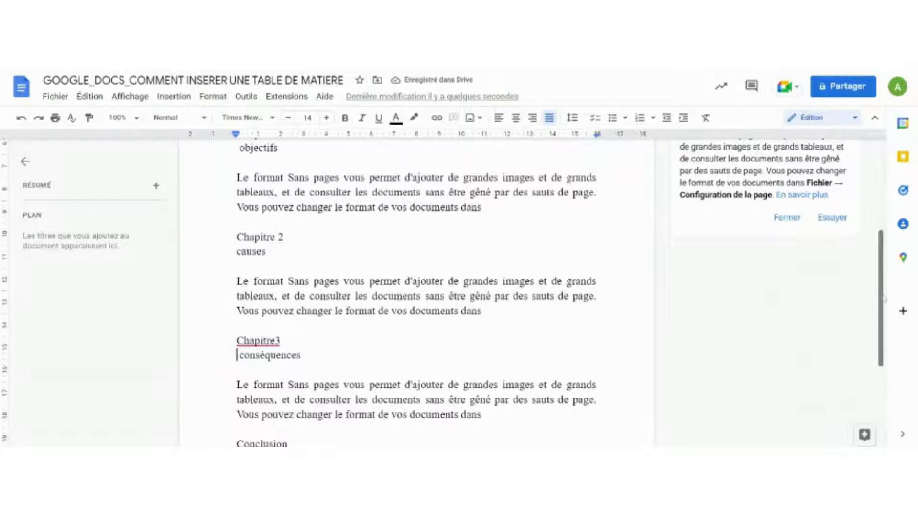
Step: Apply the Titre 1 style to the Introduction heading
{"action": "left_click_drag", "start_coordinate": [883, 299], "coordinate": [884, 199]}
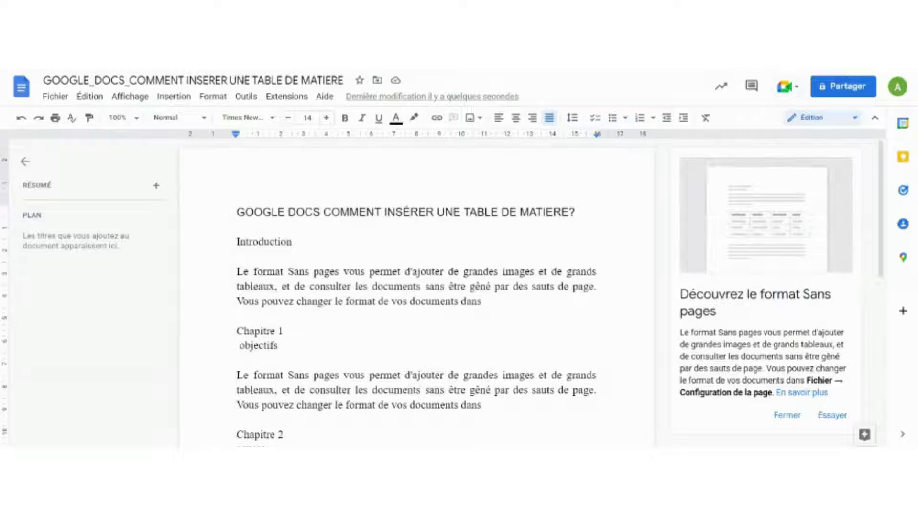
{"action": "left_click_drag", "start_coordinate": [237, 242], "coordinate": [297, 243]}
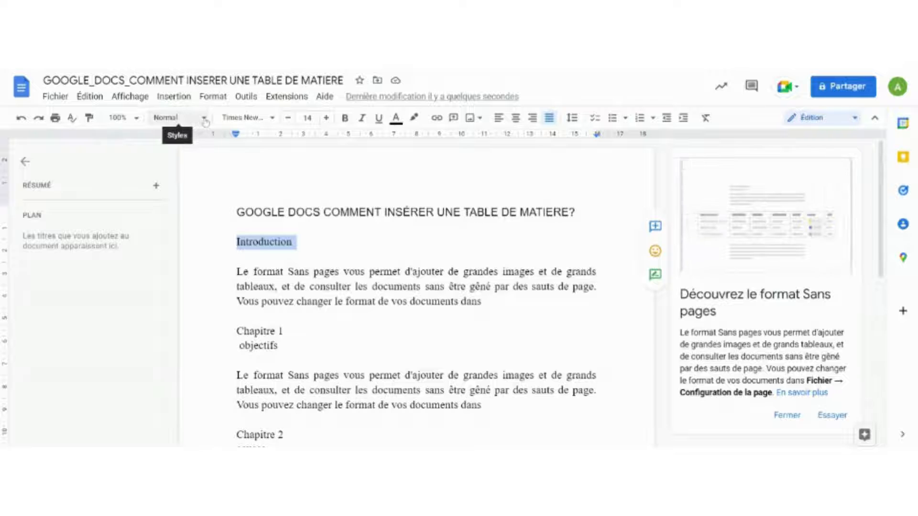
{"action": "left_click", "coordinate": [188, 120]}
{"action": "mouse_move", "coordinate": [220, 170]}
{"action": "mouse_move", "coordinate": [205, 276]}
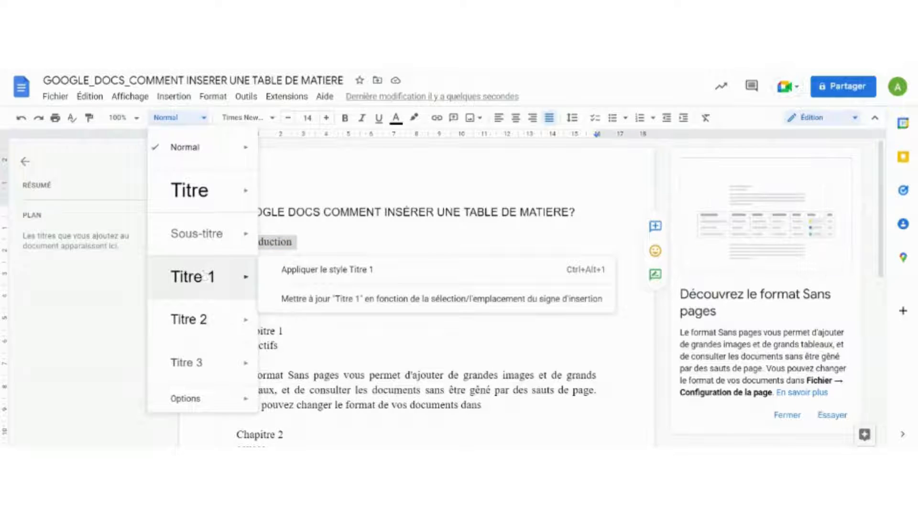
{"action": "left_click", "coordinate": [205, 277]}
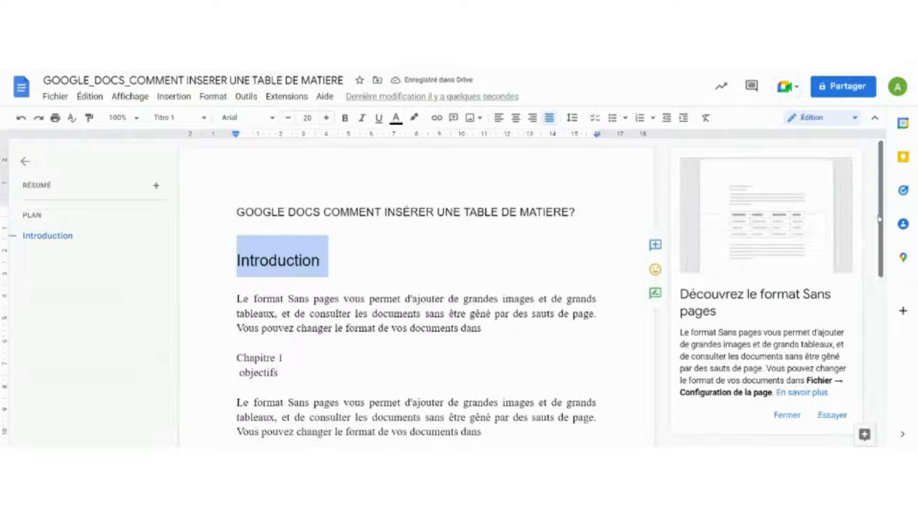
Step: Apply the Titre 1 style to the Chapitre 1 line
{"action": "scroll", "coordinate": [884, 221], "scroll_direction": "down", "scroll_amount": 1}
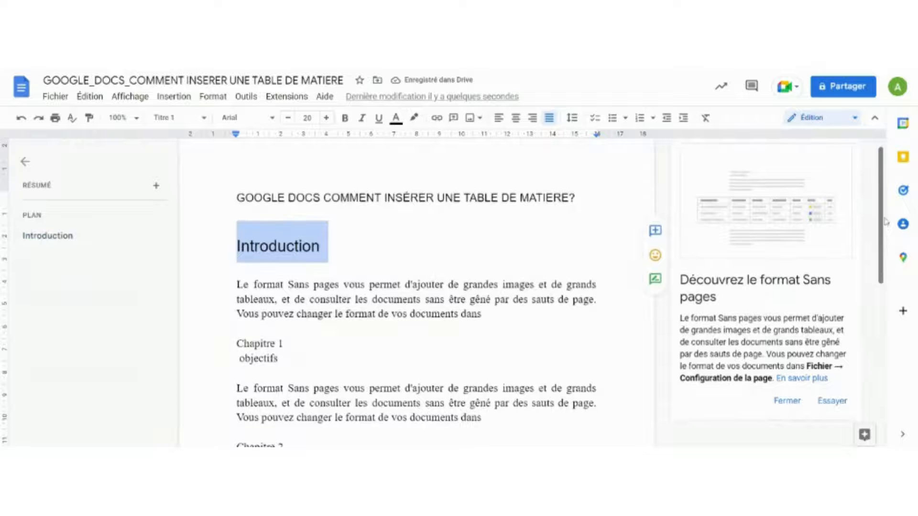
{"action": "left_click_drag", "start_coordinate": [885, 221], "coordinate": [888, 251]}
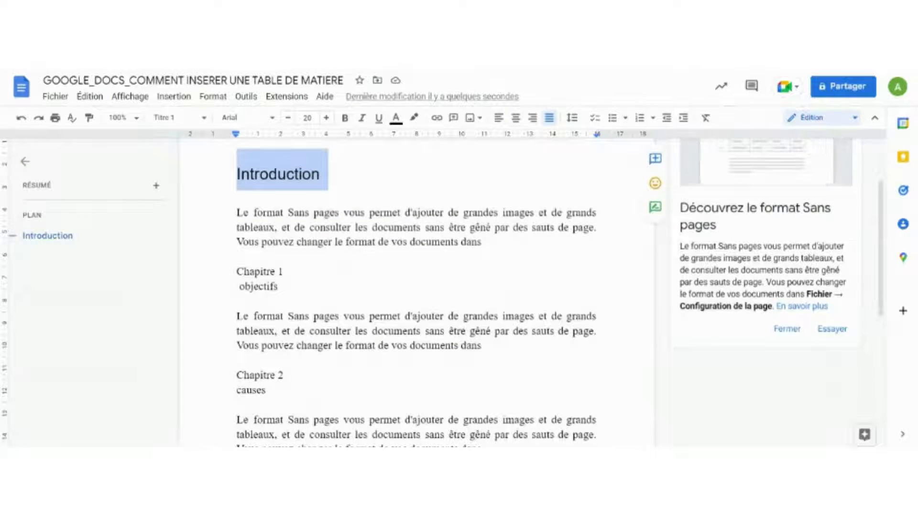
{"action": "left_click_drag", "start_coordinate": [284, 272], "coordinate": [237, 272]}
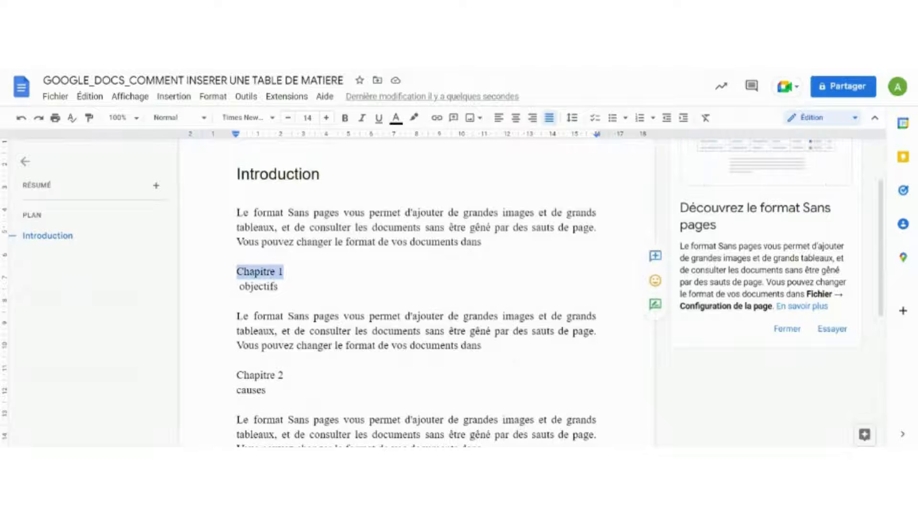
{"action": "left_click", "coordinate": [180, 117]}
{"action": "left_click", "coordinate": [211, 281]}
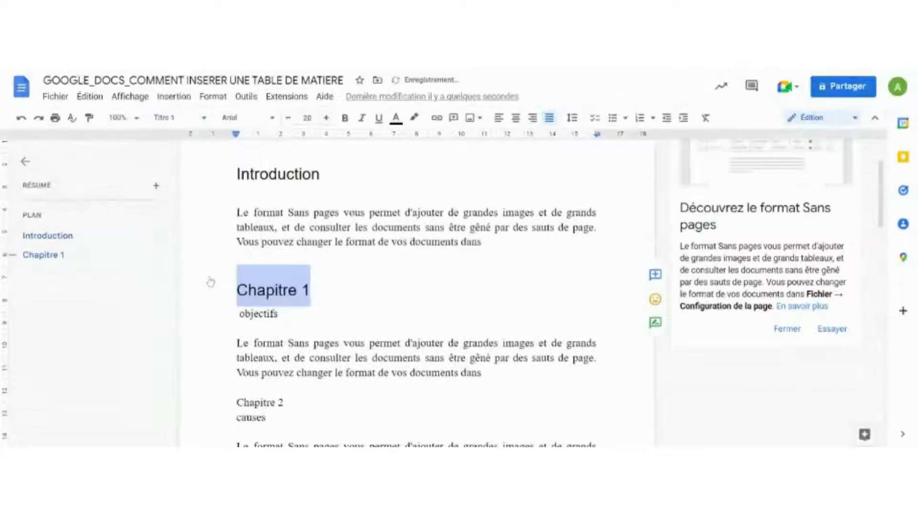
Step: Copy the Chapitre 1 heading's formatting to Chapitre 2, and from there to Chapitre3, with the Paint format tool
{"action": "left_click", "coordinate": [89, 118]}
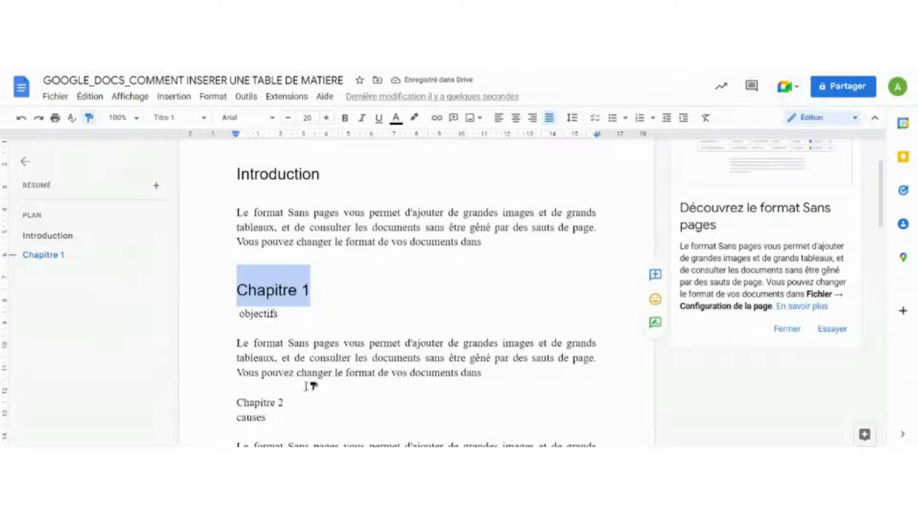
{"action": "left_click_drag", "start_coordinate": [287, 403], "coordinate": [232, 404]}
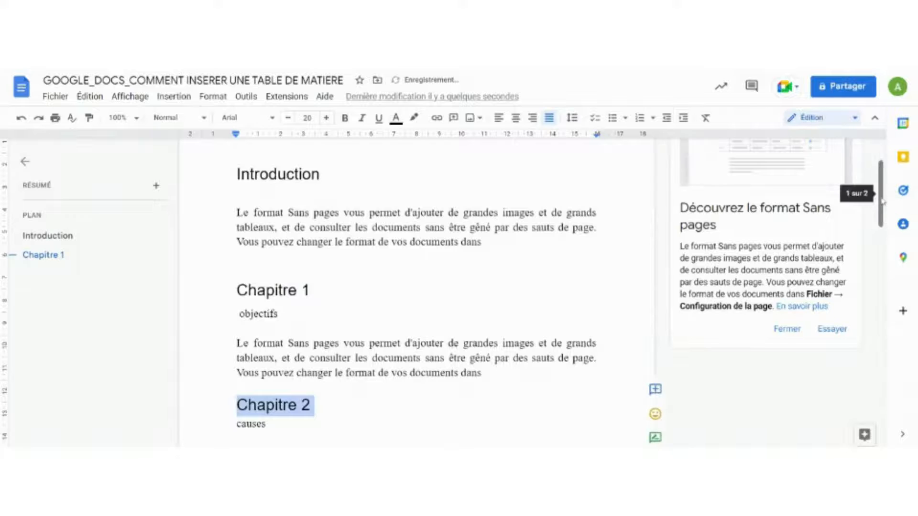
{"action": "scroll", "coordinate": [889, 224], "scroll_direction": "down", "scroll_amount": 2}
{"action": "scroll", "coordinate": [889, 224], "scroll_direction": "down", "scroll_amount": 3}
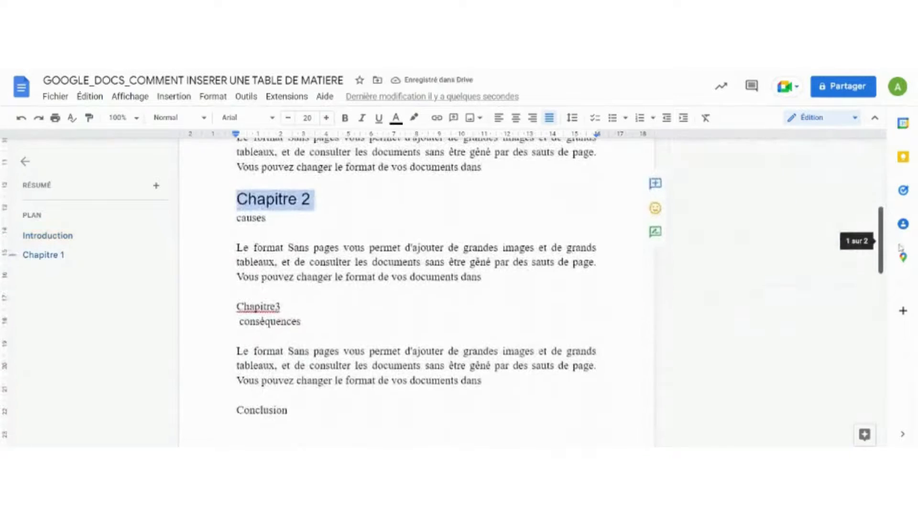
{"action": "left_click", "coordinate": [90, 119]}
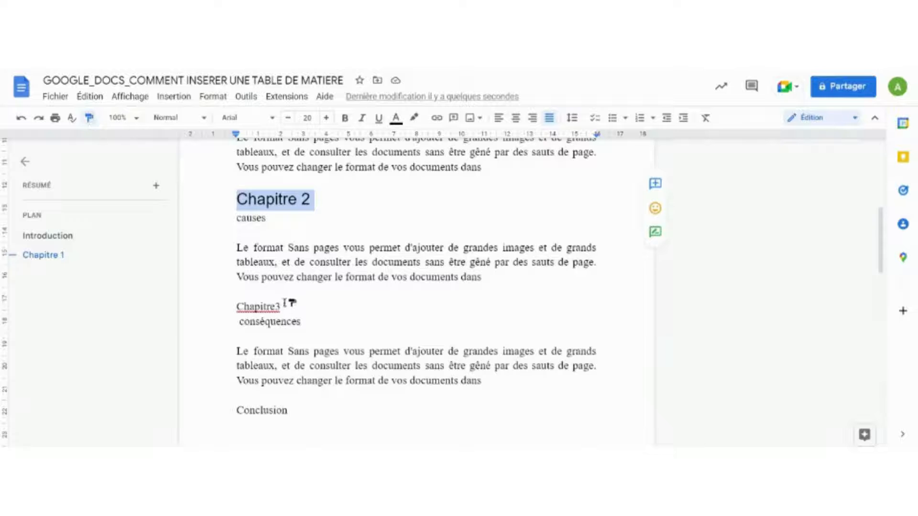
{"action": "left_click_drag", "start_coordinate": [285, 306], "coordinate": [237, 307]}
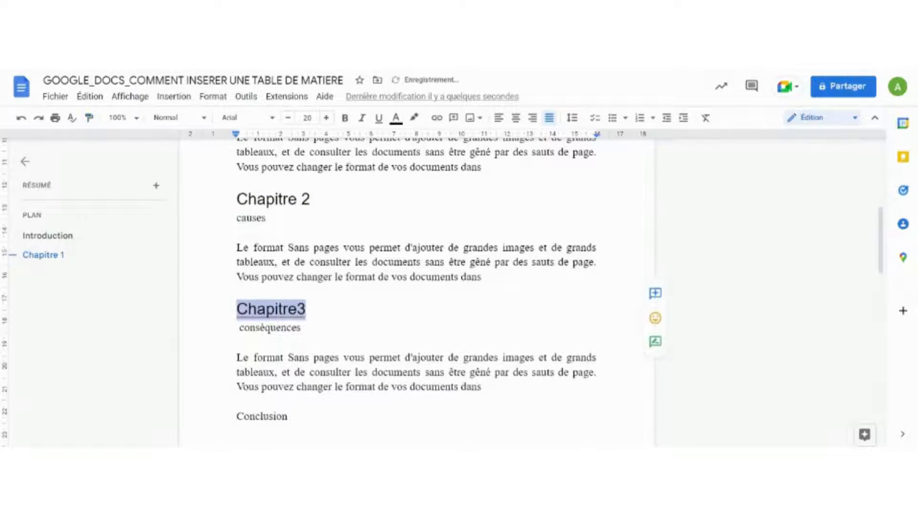
Step: Copy the Chapitre3 heading's formatting to the Conclusion line with the Paint format tool
{"action": "left_click", "coordinate": [89, 120]}
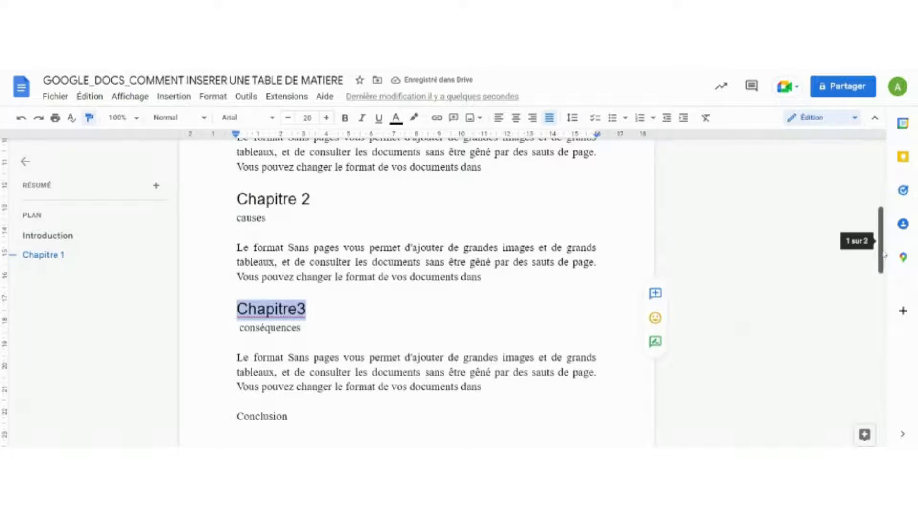
{"action": "left_click_drag", "start_coordinate": [881, 239], "coordinate": [881, 268]}
{"action": "left_click_drag", "start_coordinate": [320, 293], "coordinate": [192, 300]}
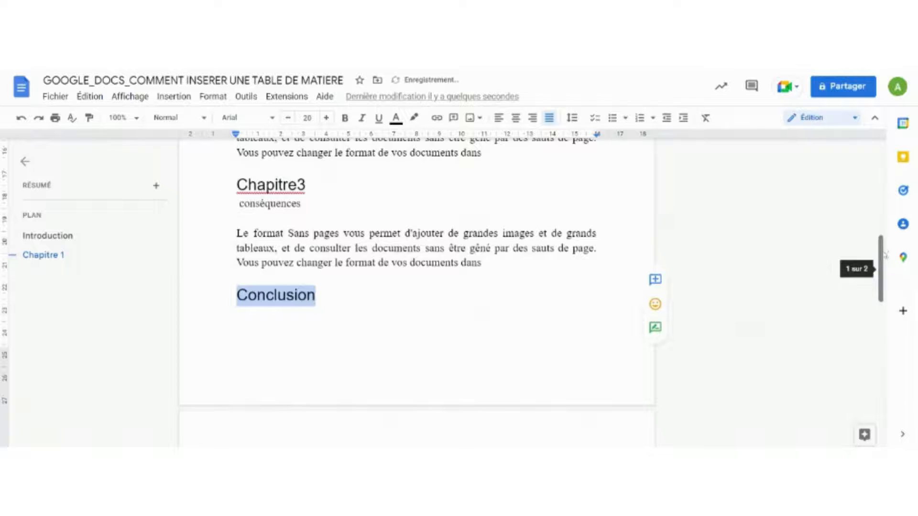
Step: Apply the Titre 2 style to the "objectifs" line under Chapitre 1
{"action": "left_click_drag", "start_coordinate": [885, 256], "coordinate": [864, 197]}
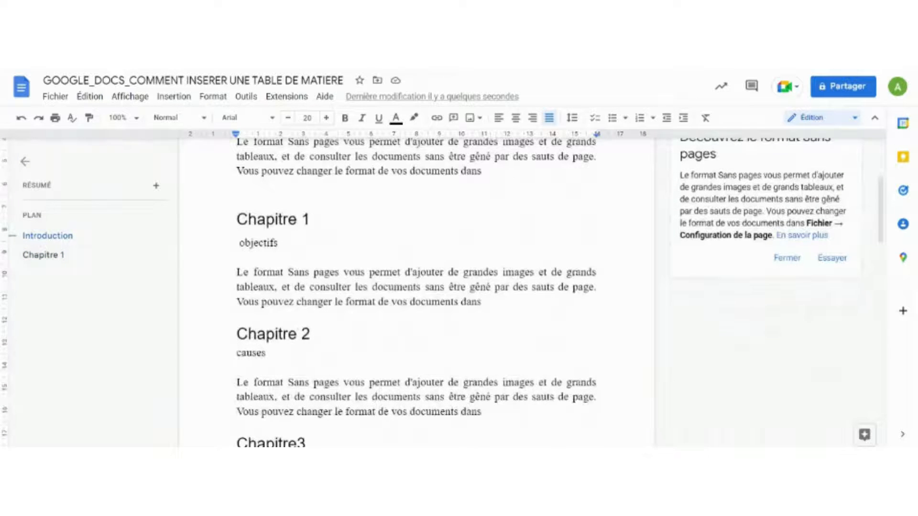
{"action": "left_click_drag", "start_coordinate": [280, 243], "coordinate": [237, 244]}
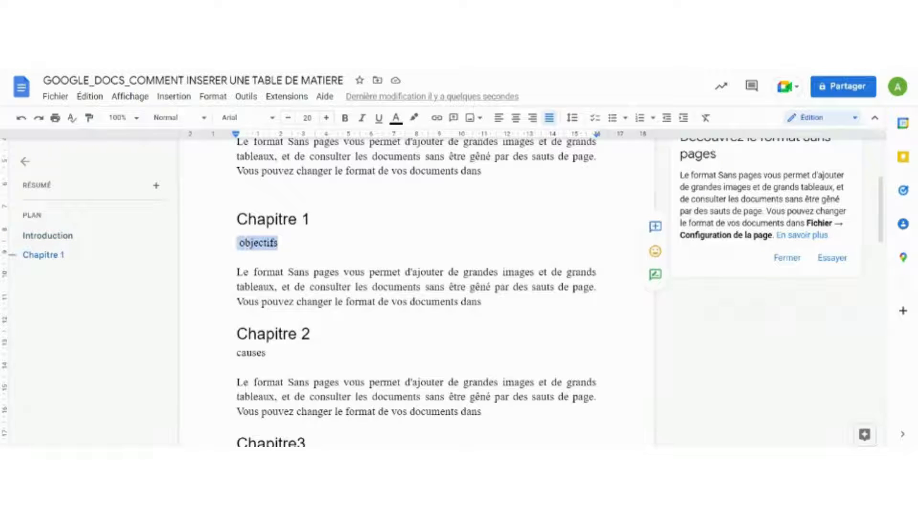
{"action": "left_click", "coordinate": [188, 123]}
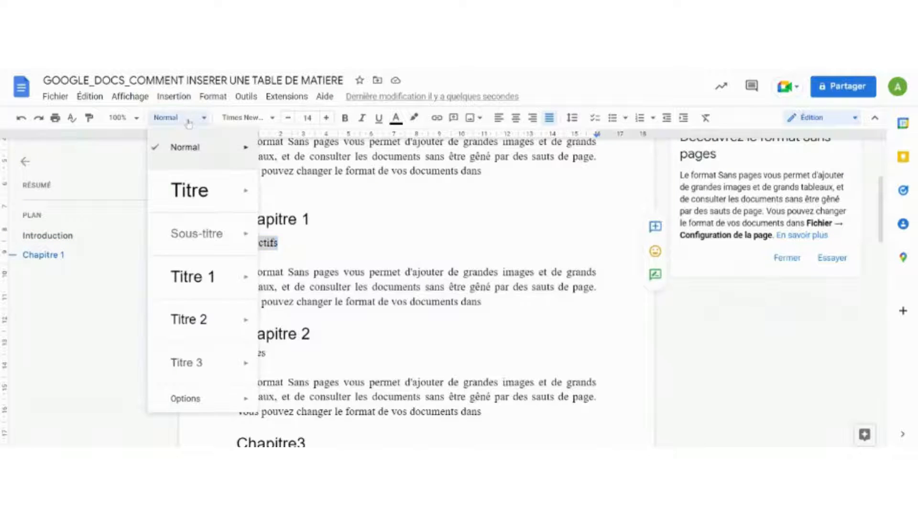
{"action": "mouse_move", "coordinate": [182, 315]}
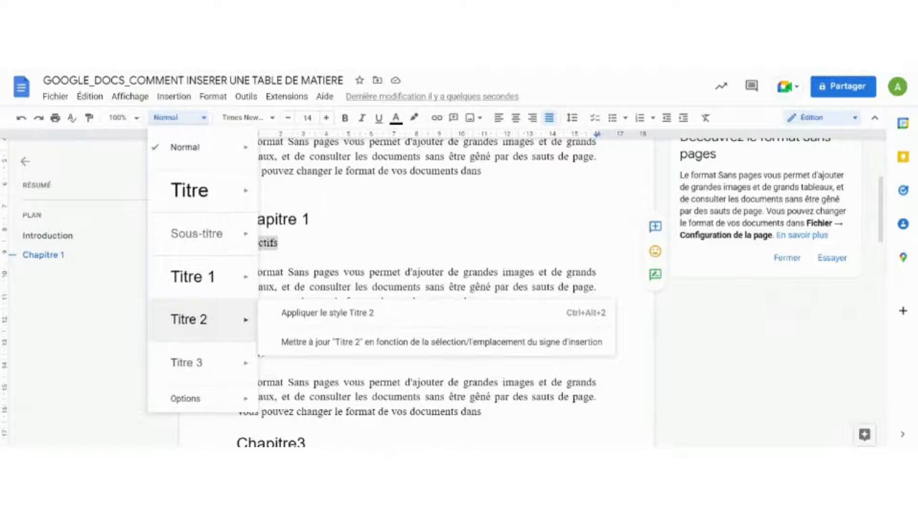
{"action": "mouse_move", "coordinate": [187, 369]}
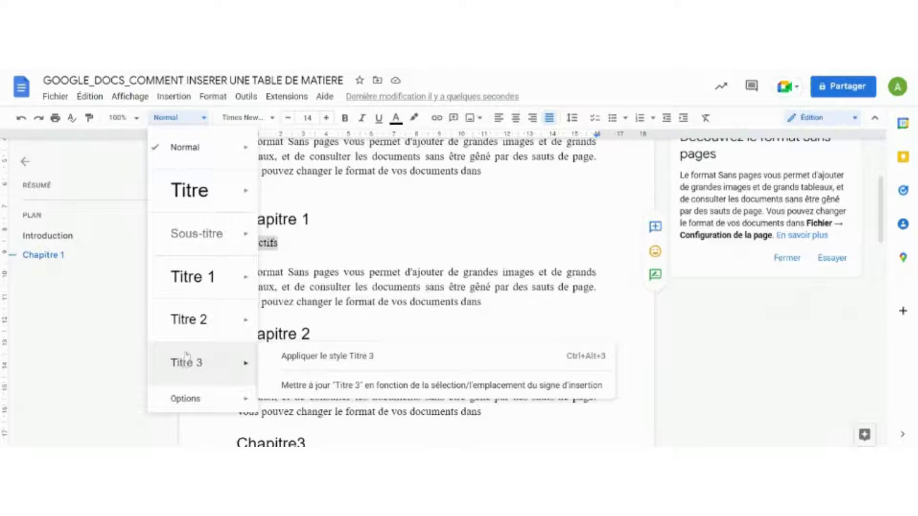
{"action": "mouse_move", "coordinate": [189, 330]}
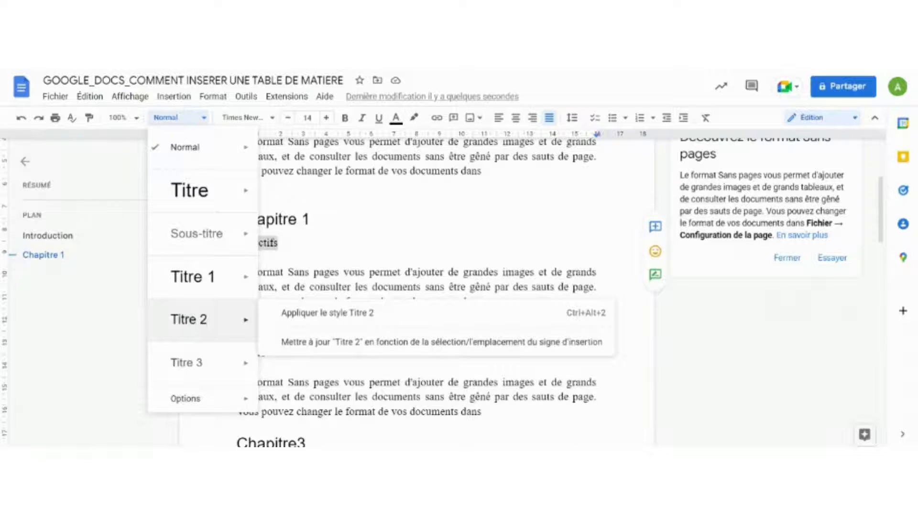
{"action": "left_click", "coordinate": [192, 320]}
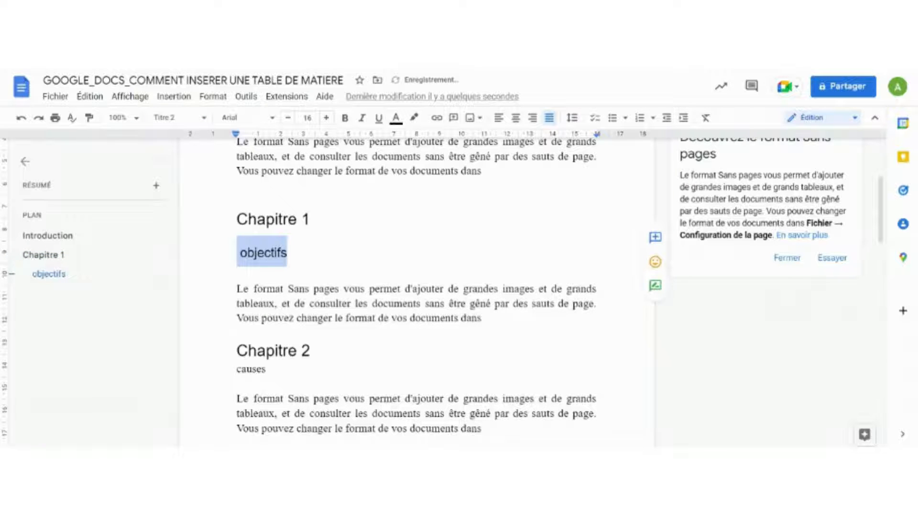
Step: Copy the "objectifs" formatting to "causes", and from there to "conséquences", with the Paint format tool
{"action": "left_click", "coordinate": [89, 118]}
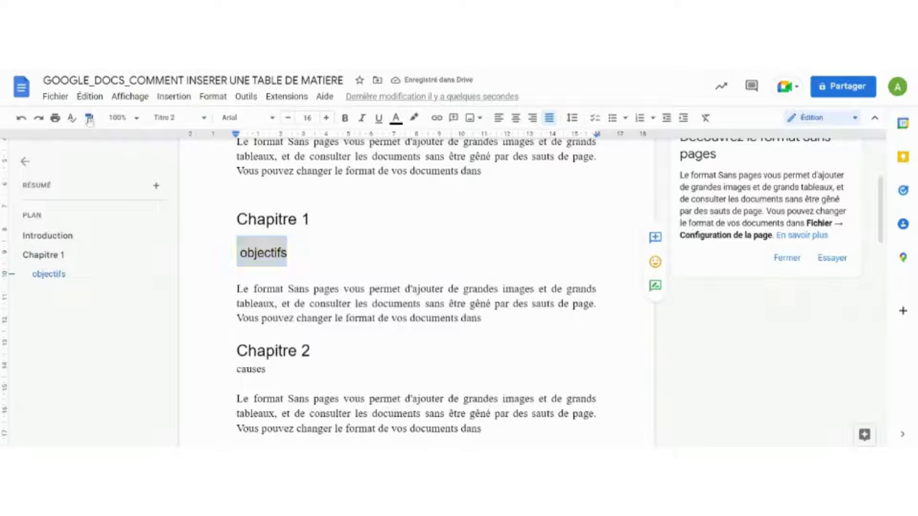
{"action": "left_click", "coordinate": [275, 369]}
{"action": "left_click_drag", "start_coordinate": [275, 369], "coordinate": [236, 369]}
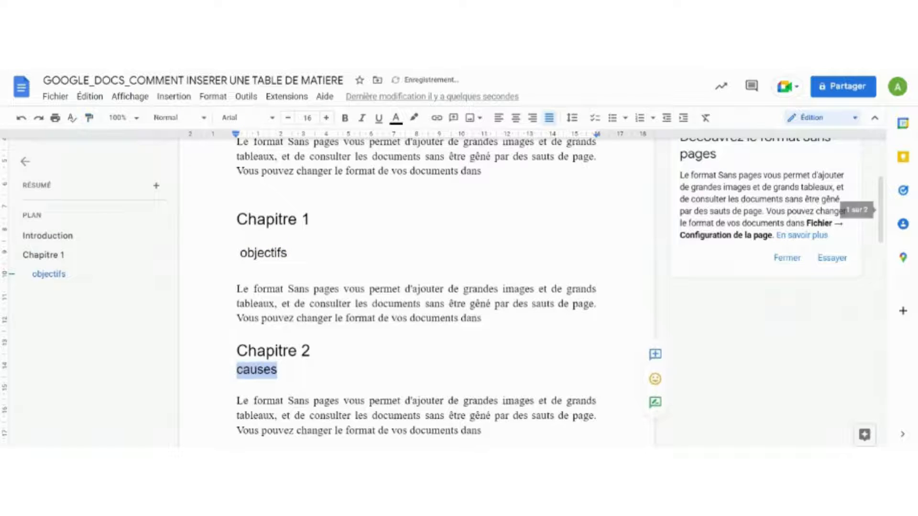
{"action": "left_click_drag", "start_coordinate": [881, 220], "coordinate": [882, 265]}
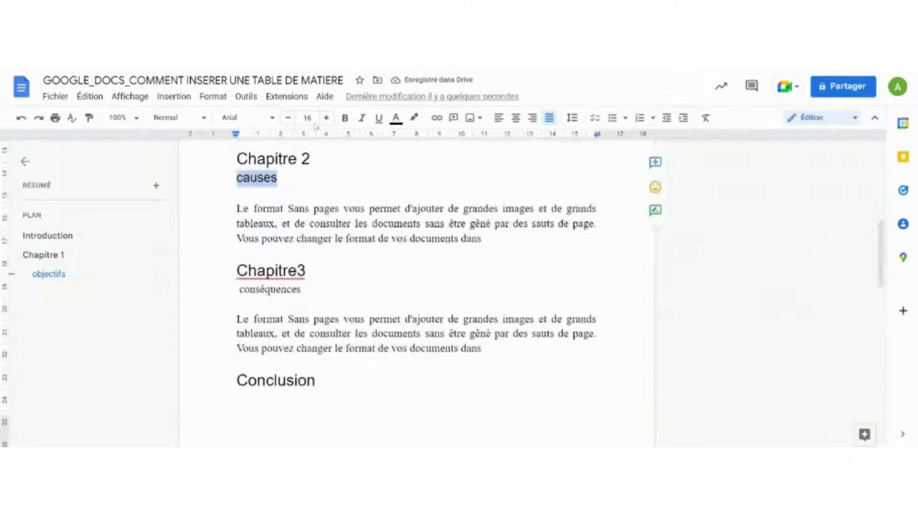
{"action": "left_click", "coordinate": [89, 118]}
{"action": "left_click_drag", "start_coordinate": [321, 290], "coordinate": [239, 293]}
{"action": "left_click", "coordinate": [237, 364]}
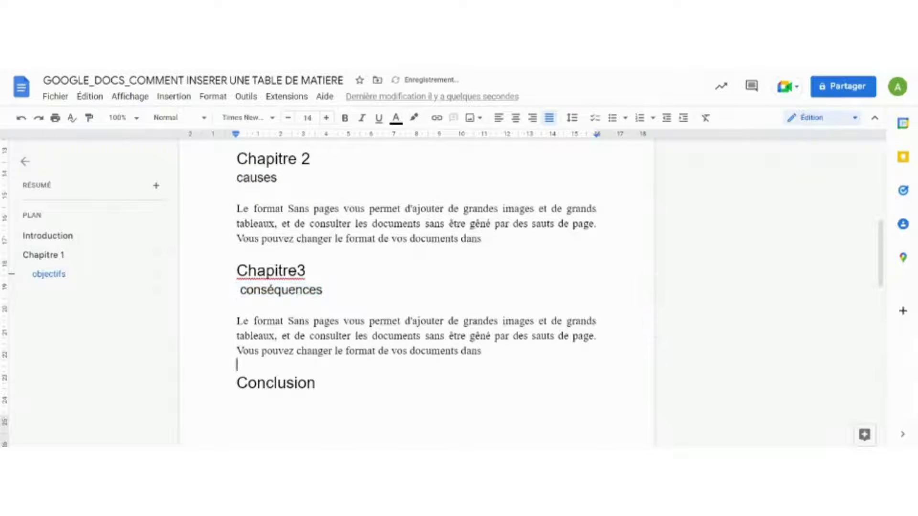
Step: Apply the Titre style to the document's title line, "GOOGLE DOCS COMMENT INSÉRER UNE TABLE DE MATIERE?"
{"action": "left_click_drag", "start_coordinate": [878, 253], "coordinate": [869, 176]}
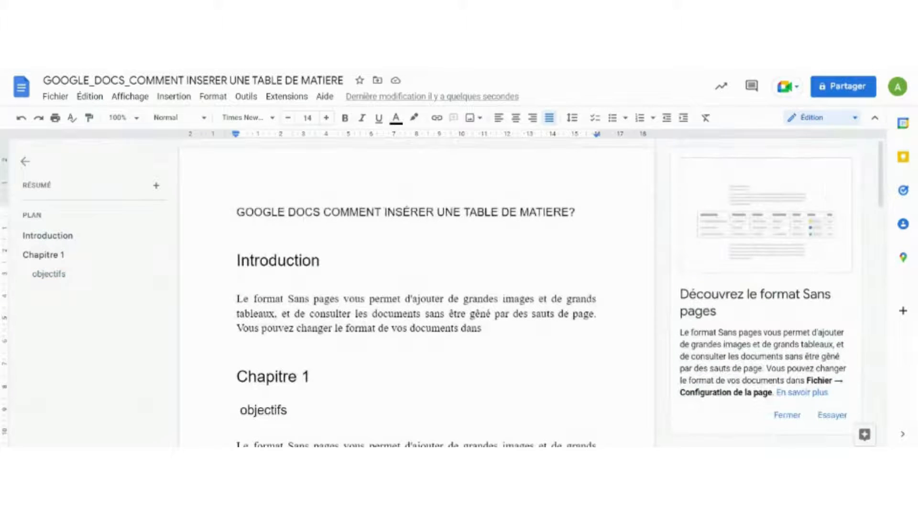
{"action": "triple_click", "coordinate": [520, 212]}
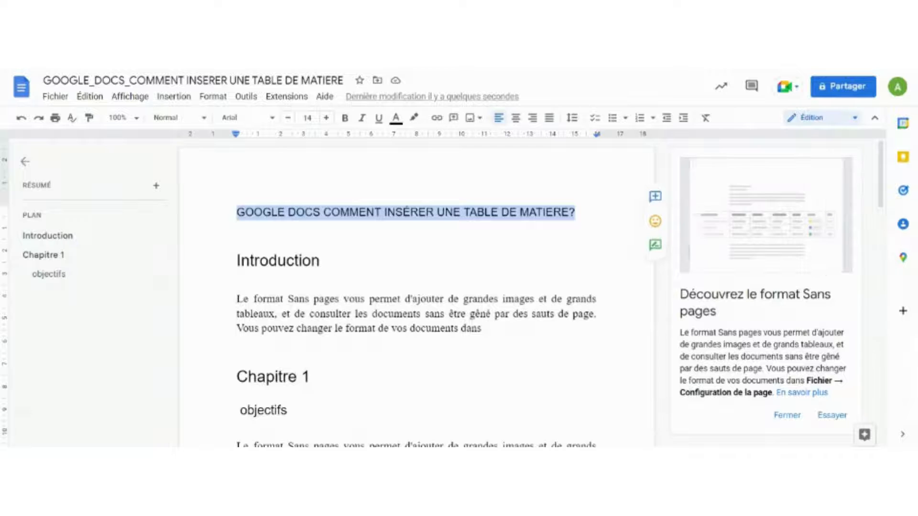
{"action": "left_click", "coordinate": [194, 118]}
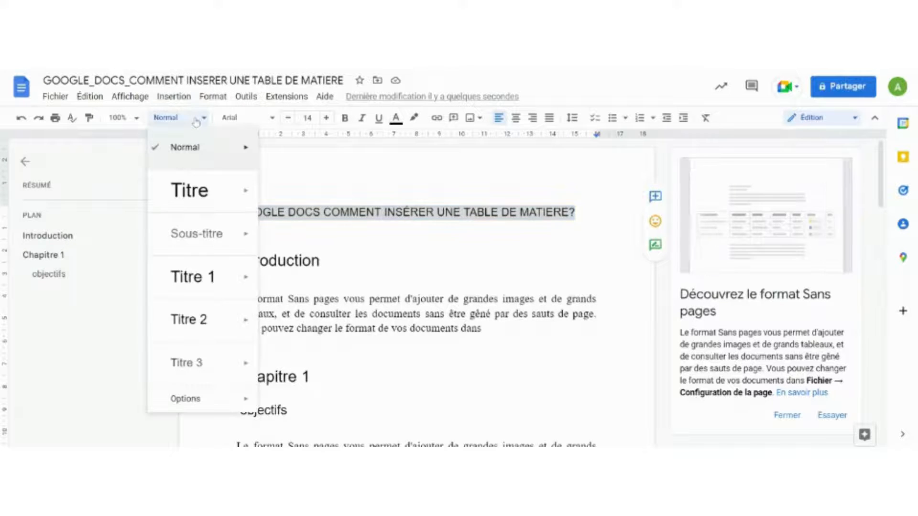
{"action": "left_click", "coordinate": [191, 196]}
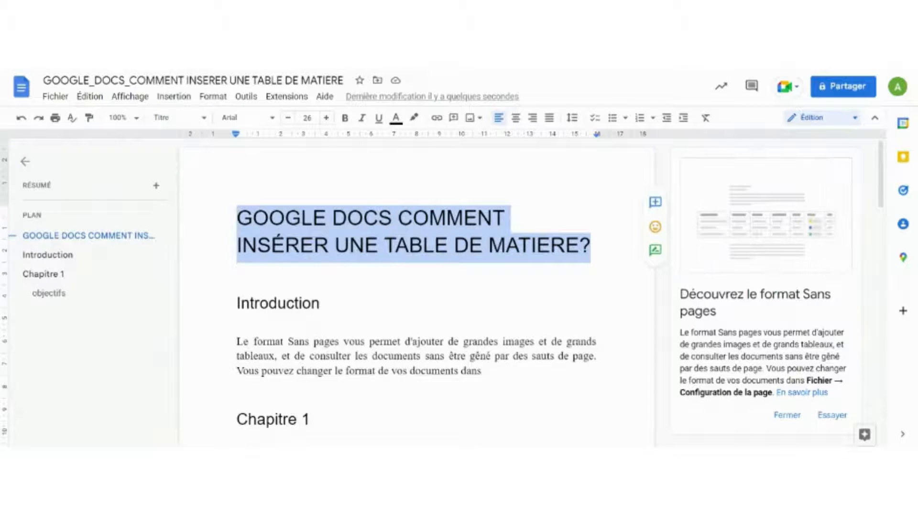
Step: Add the line "Table de matière" directly below the document title
{"action": "left_click", "coordinate": [592, 245]}
{"action": "key", "text": "Return"}
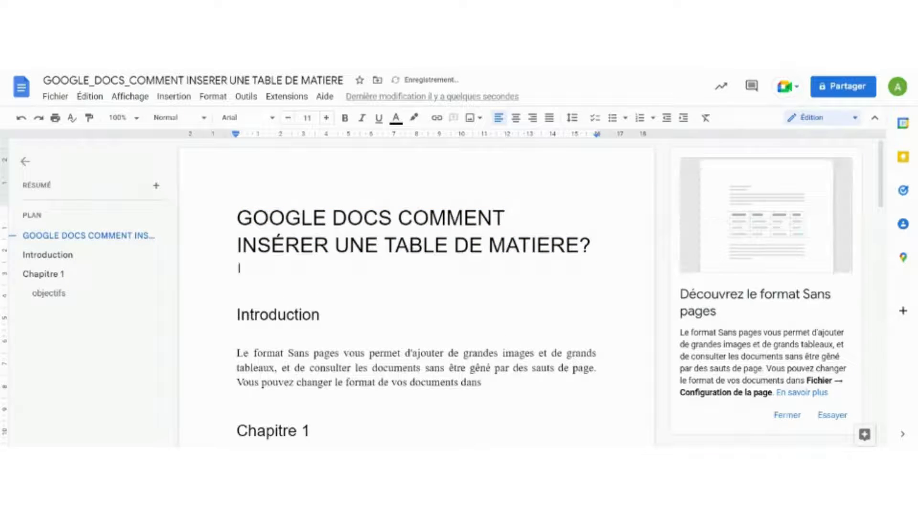
{"action": "type", "text": "Table de"}
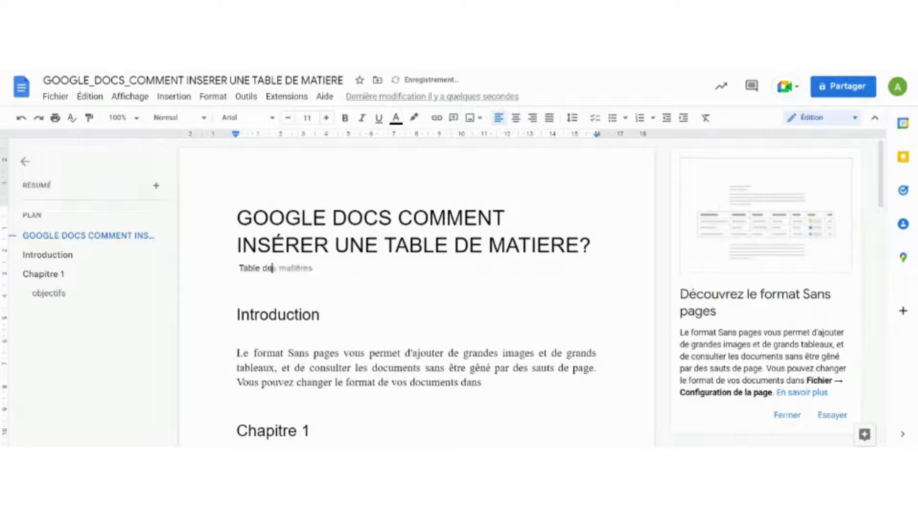
{"action": "type", "text": " matiè"}
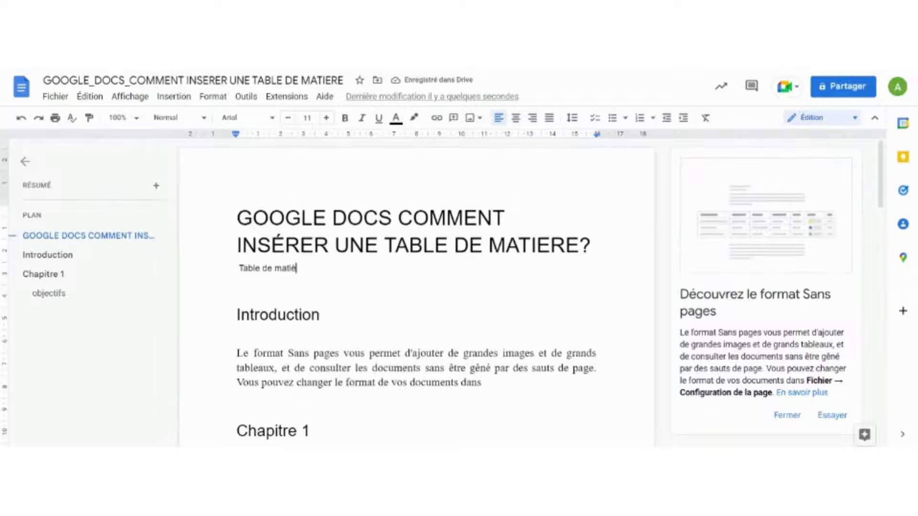
{"action": "type", "text": "re"}
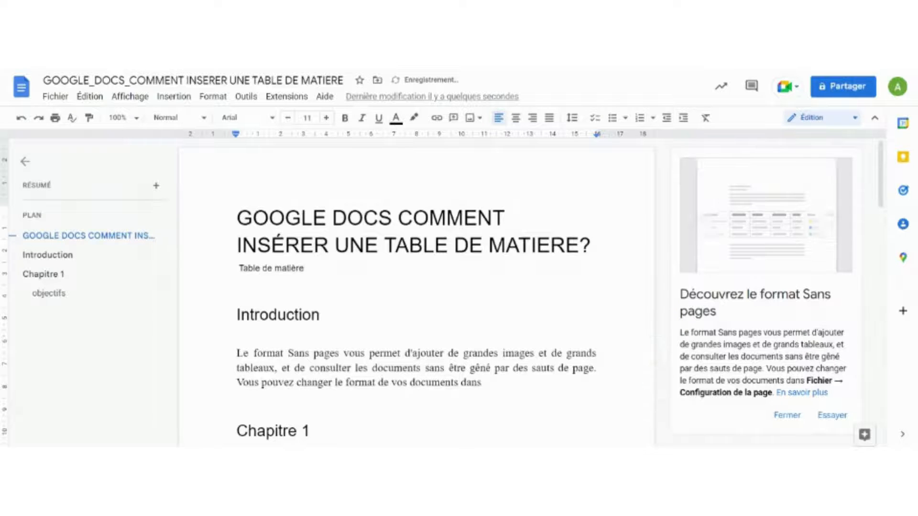
Step: Copy the introduction paragraph's formatting to the "Table de matière" line with the Paint format tool
{"action": "double_click", "coordinate": [424, 353]}
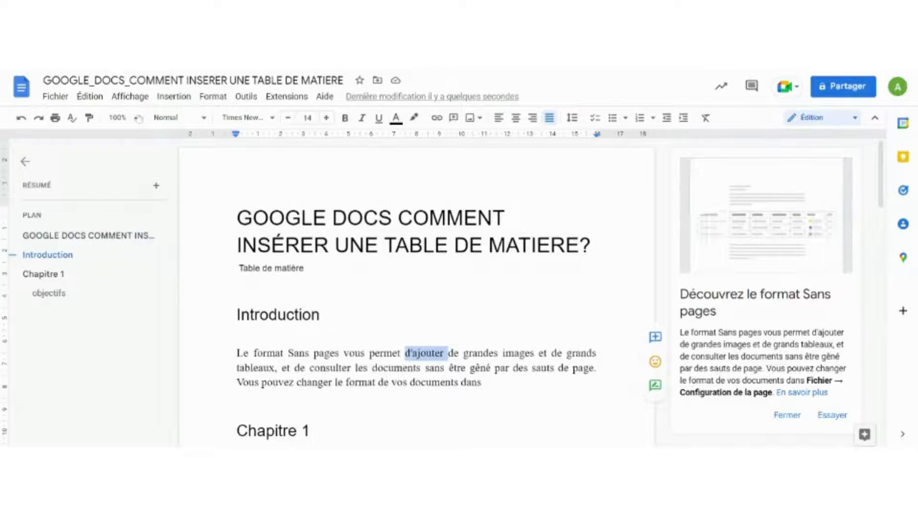
{"action": "left_click", "coordinate": [89, 118]}
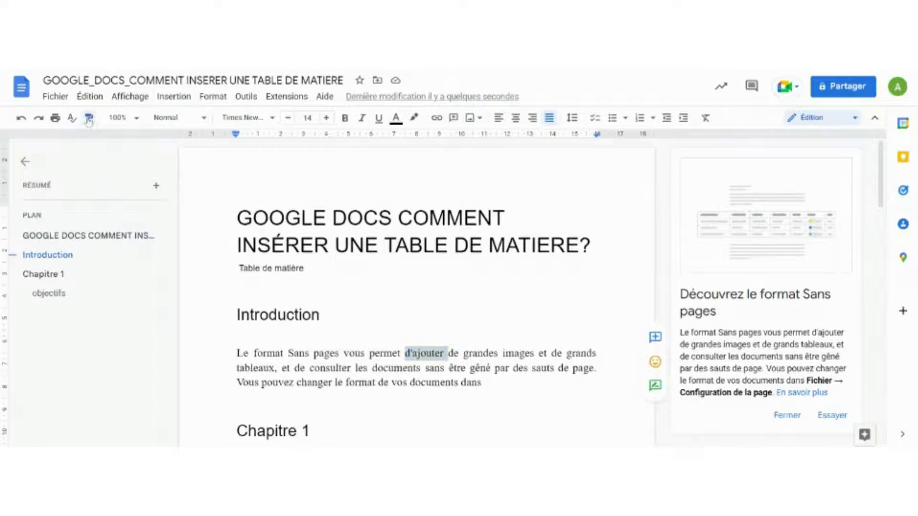
{"action": "left_click_drag", "start_coordinate": [306, 268], "coordinate": [239, 267]}
{"action": "left_click", "coordinate": [314, 270]}
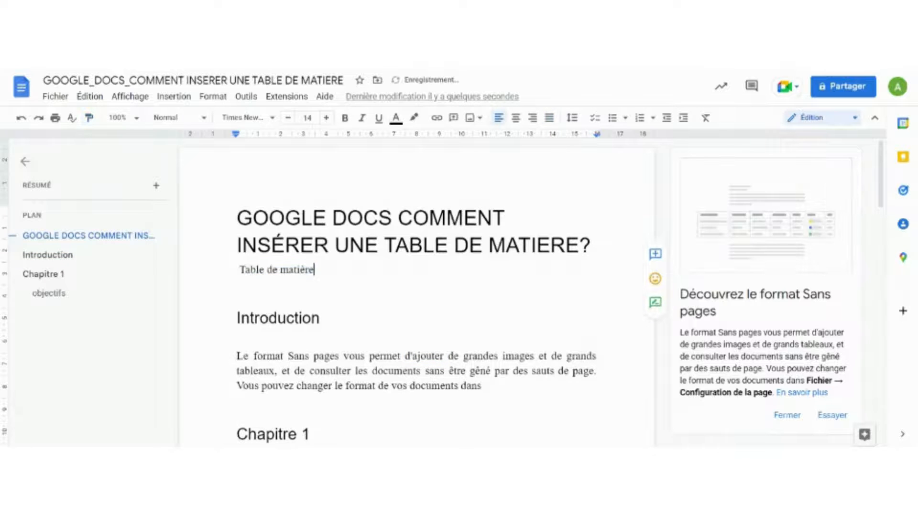
Step: Insert a table of contents with page numbers on a new line below "Table de matière"
{"action": "key", "text": "Return"}
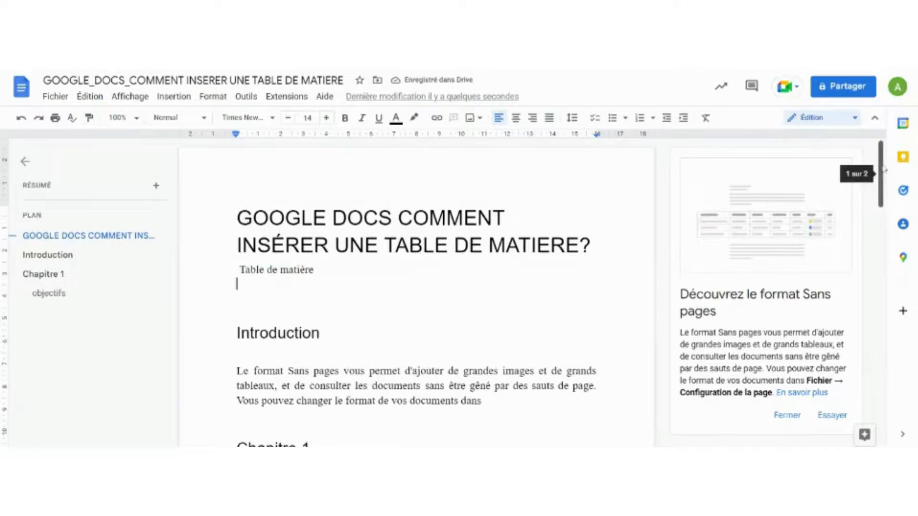
{"action": "scroll", "coordinate": [884, 169], "scroll_direction": "down", "scroll_amount": 2}
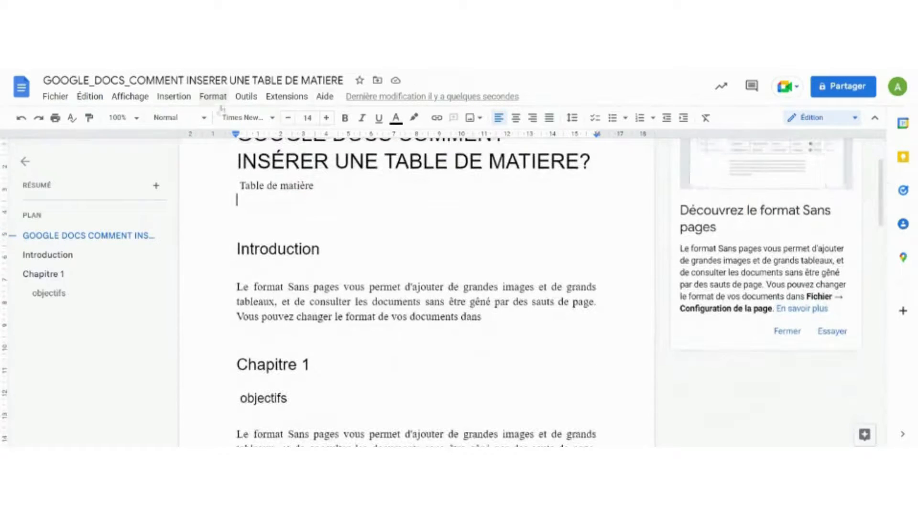
{"action": "left_click", "coordinate": [173, 96]}
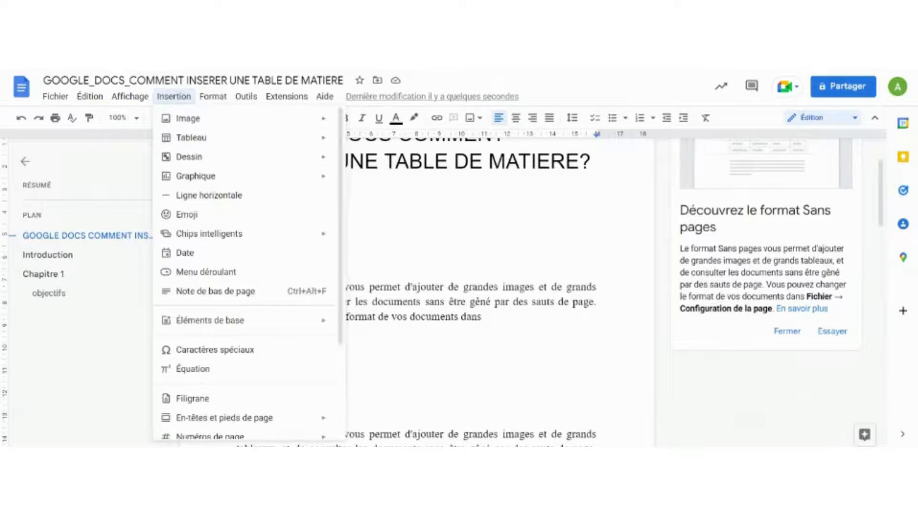
{"action": "scroll", "coordinate": [306, 334], "scroll_direction": "down", "scroll_amount": 3}
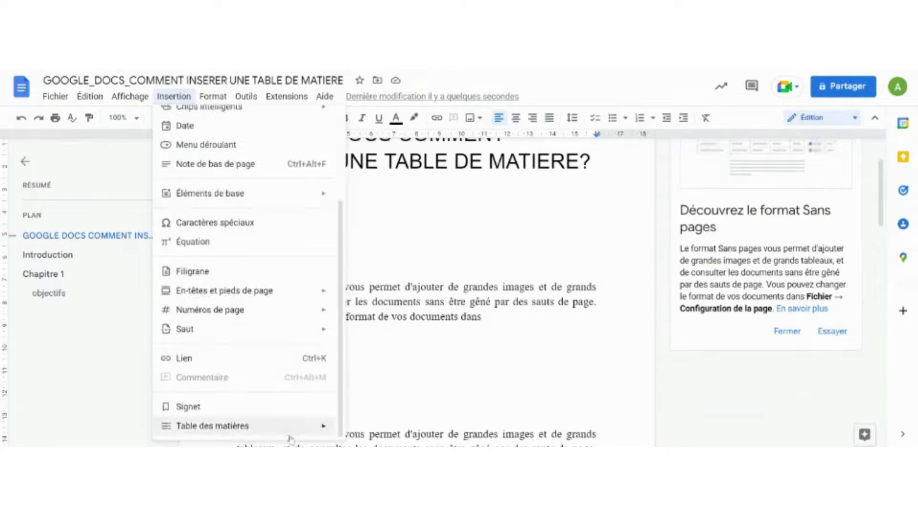
{"action": "mouse_move", "coordinate": [297, 430]}
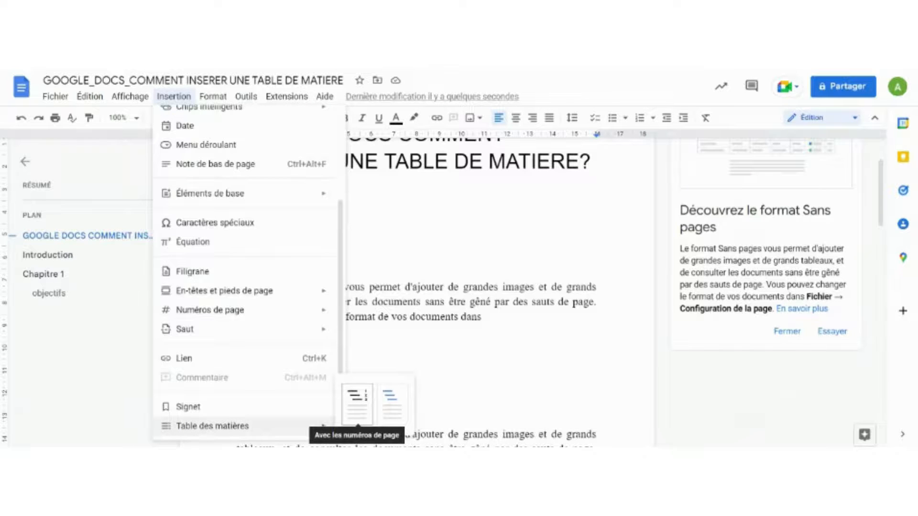
{"action": "left_click", "coordinate": [357, 401]}
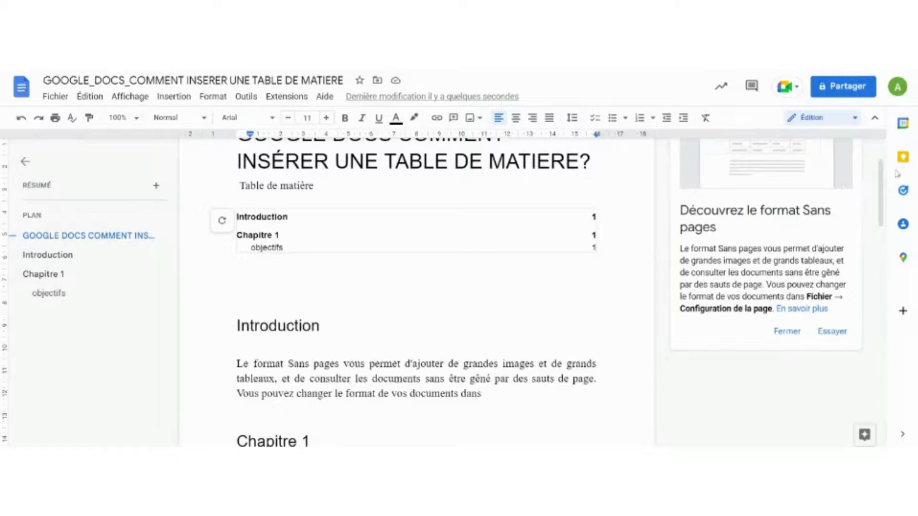
Step: Apply the Titre 2 style to the "causes" line under Chapitre 2
{"action": "left_click_drag", "start_coordinate": [883, 176], "coordinate": [887, 240]}
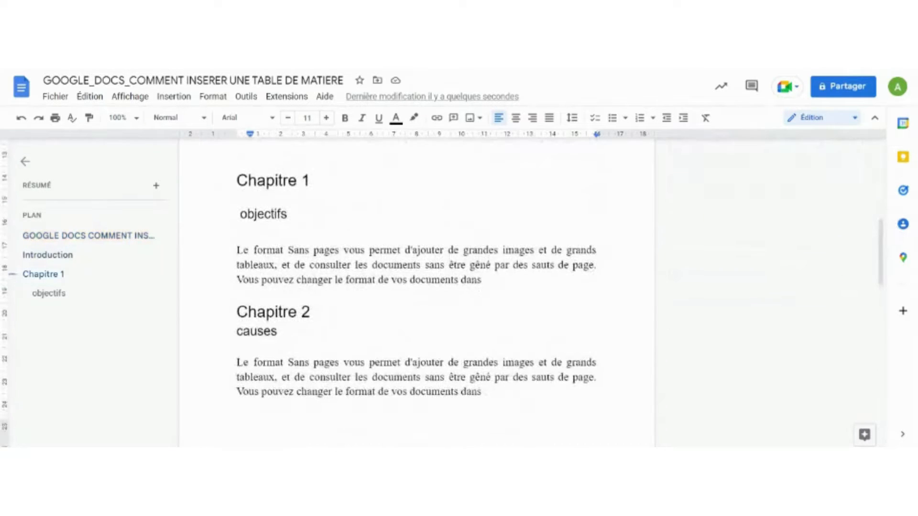
{"action": "left_click", "coordinate": [263, 330]}
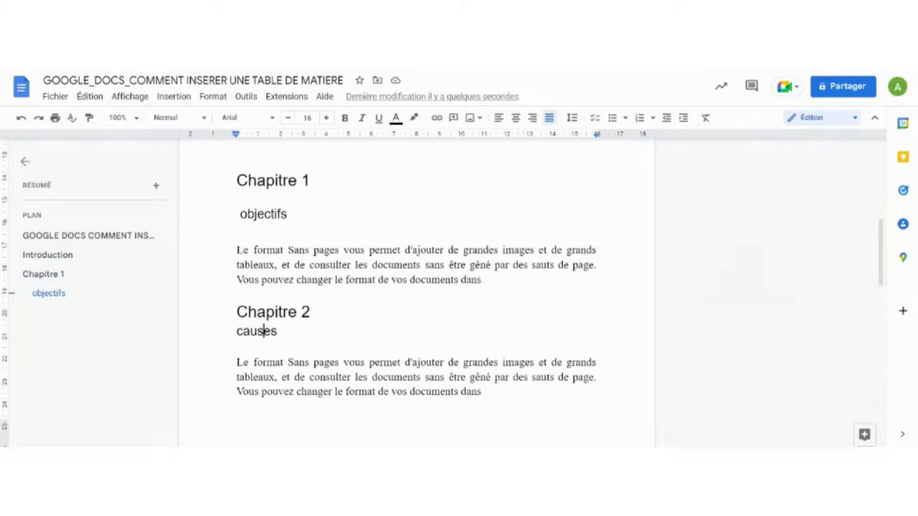
{"action": "double_click", "coordinate": [263, 331]}
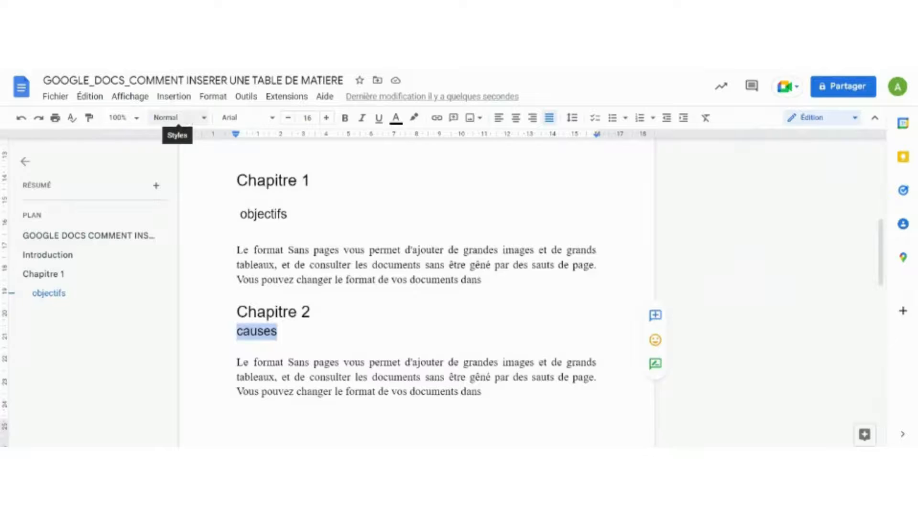
{"action": "left_click", "coordinate": [188, 118]}
{"action": "left_click", "coordinate": [191, 318]}
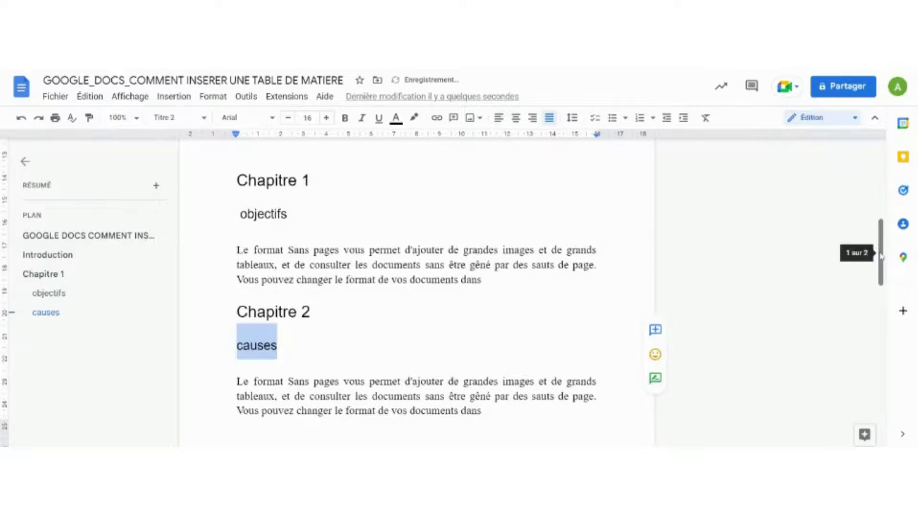
Step: Apply the Titre 2 style to the "conséquences" line under Chapitre3
{"action": "left_click_drag", "start_coordinate": [882, 257], "coordinate": [902, 332]}
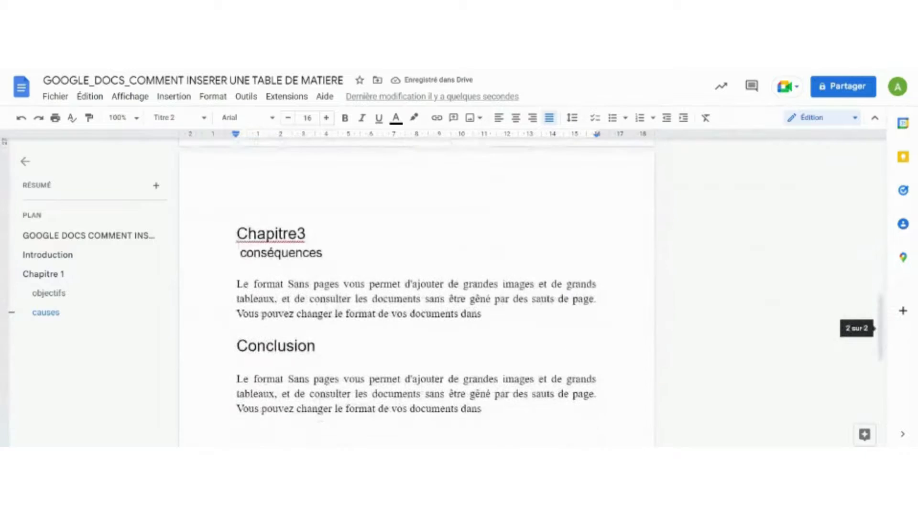
{"action": "double_click", "coordinate": [289, 253]}
{"action": "left_click", "coordinate": [178, 118]}
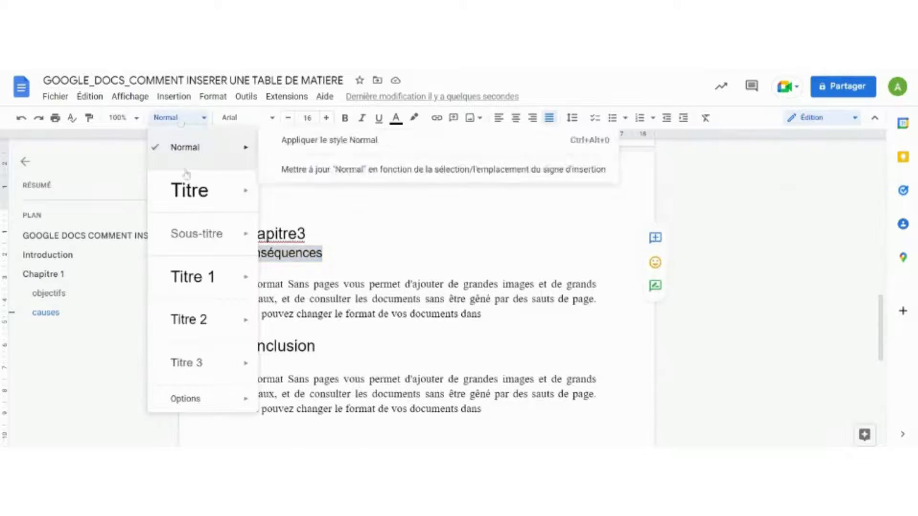
{"action": "left_click", "coordinate": [194, 325]}
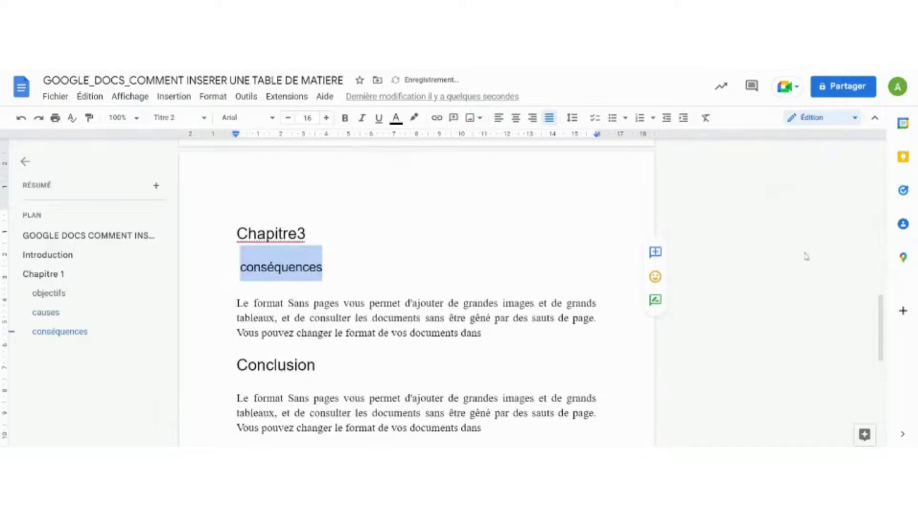
Step: Apply the Titre 1 style to the "Conclusion" line
{"action": "scroll", "coordinate": [882, 316], "scroll_direction": "down", "scroll_amount": 3}
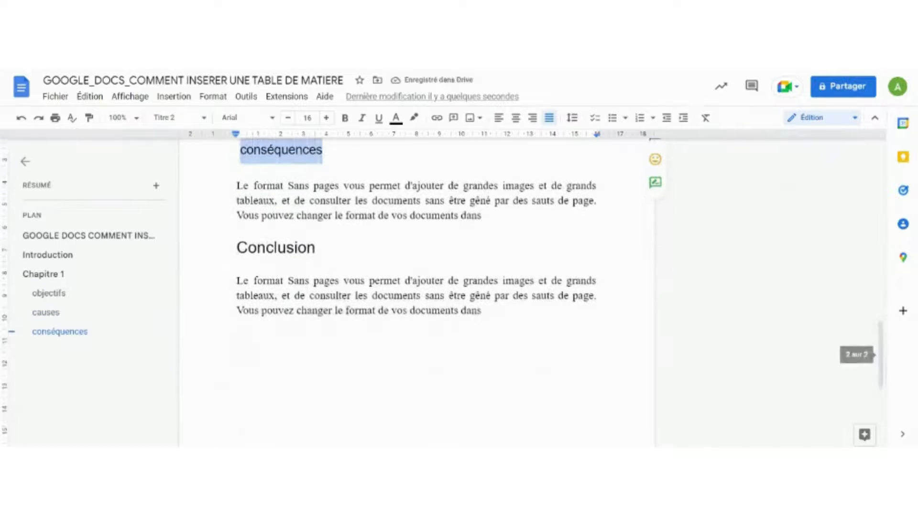
{"action": "left_click", "coordinate": [308, 248]}
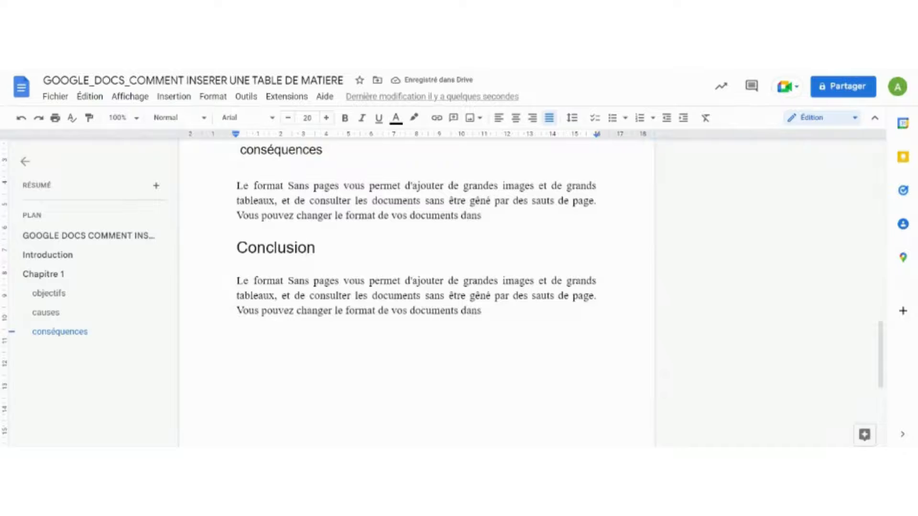
{"action": "double_click", "coordinate": [306, 248]}
{"action": "left_click", "coordinate": [179, 117]}
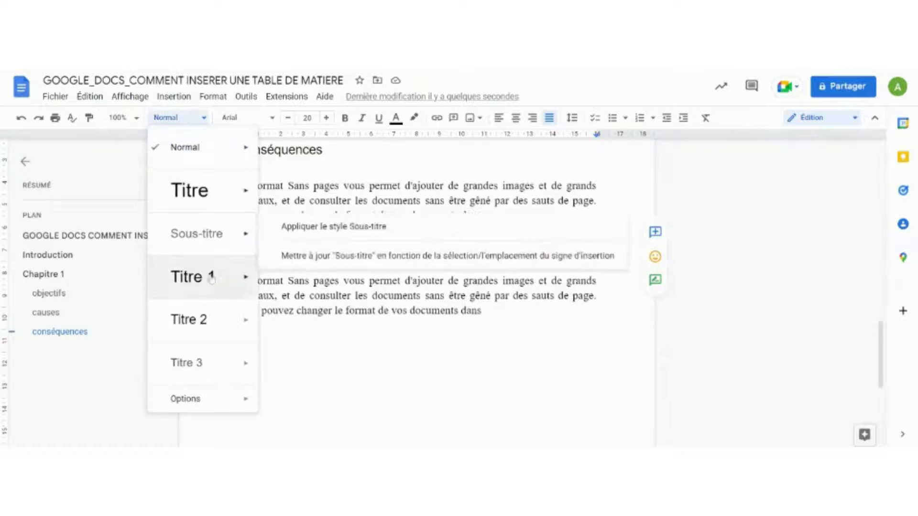
{"action": "mouse_move", "coordinate": [182, 274]}
{"action": "left_click", "coordinate": [329, 268]}
Step: Apply the Titre 1 style to the "Chapitre3" line above "conséquences"
{"action": "key", "text": "Up"}
{"action": "key", "text": "Up"}
{"action": "key", "text": "Up"}
{"action": "key", "text": "Up"}
{"action": "key", "text": "Up"}
{"action": "key", "text": "Up"}
{"action": "key", "text": "Up"}
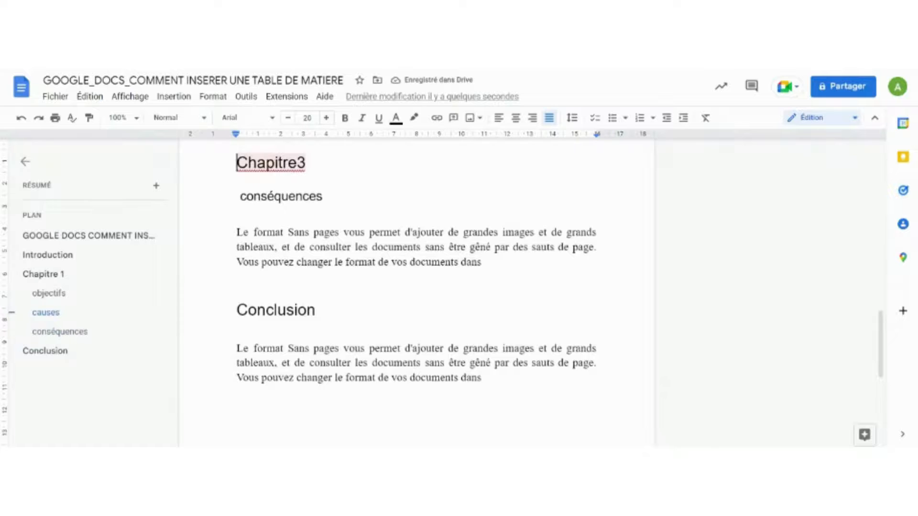
{"action": "double_click", "coordinate": [268, 165]}
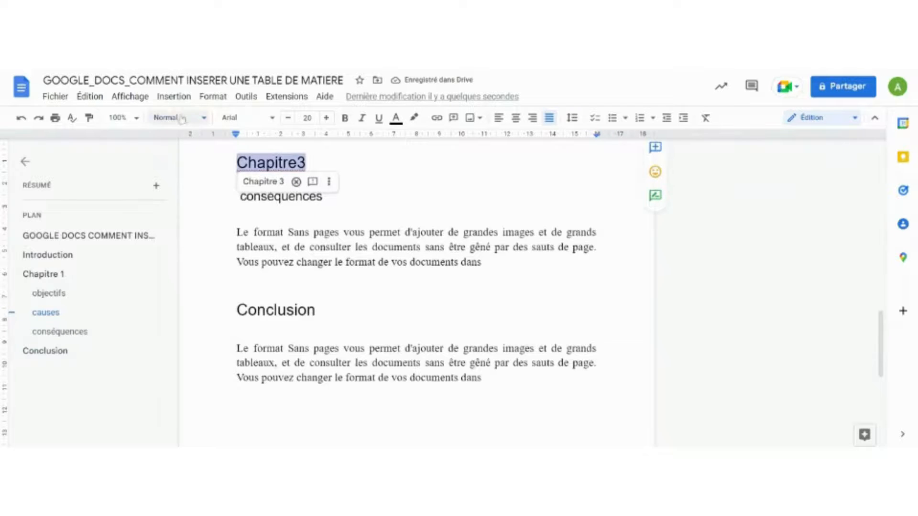
{"action": "left_click", "coordinate": [198, 117]}
{"action": "left_click", "coordinate": [196, 277]}
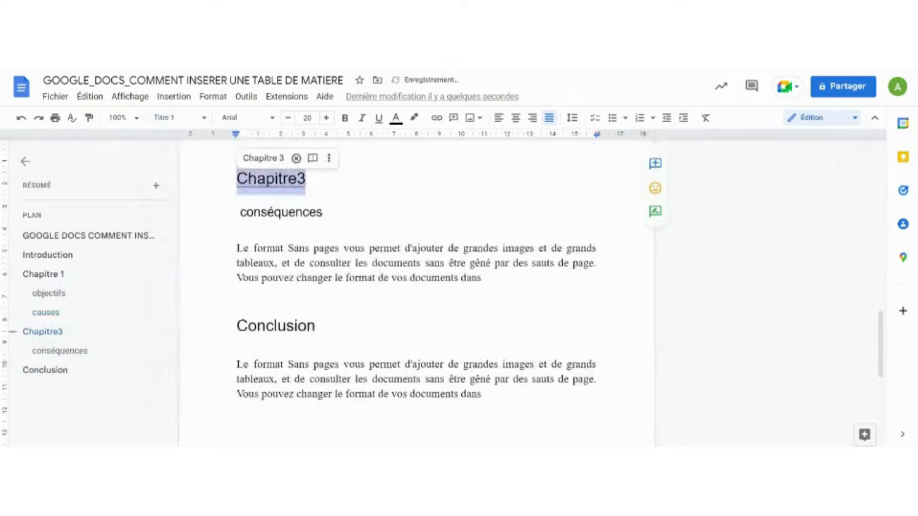
Step: Apply the Titre 1 style to the whole "Chapitre 2" line above "causes"
{"action": "key", "text": "Up"}
{"action": "key", "text": "Up"}
{"action": "key", "text": "Up"}
{"action": "key", "text": "Up"}
{"action": "key", "text": "Up"}
{"action": "key", "text": "Up"}
{"action": "key", "text": "Up"}
{"action": "key", "text": "Up"}
{"action": "key", "text": "Up"}
{"action": "key", "text": "Up"}
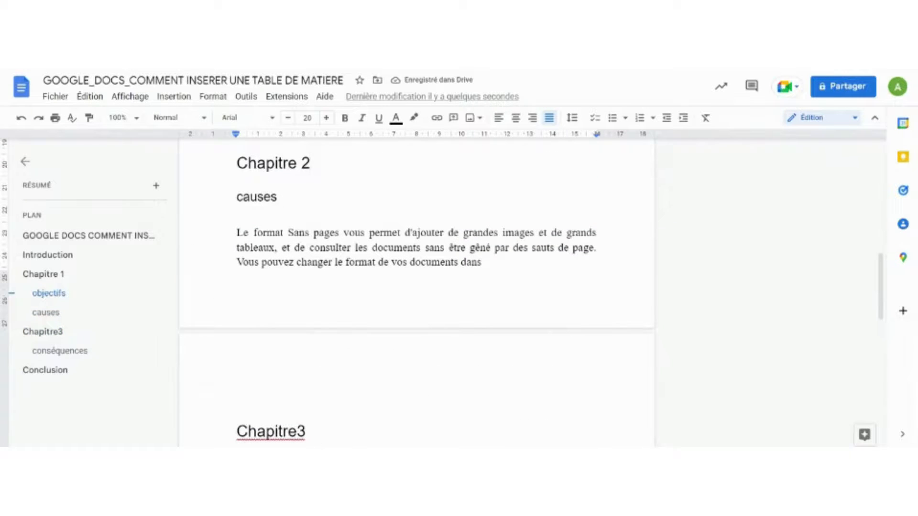
{"action": "key", "text": "Left"}
{"action": "key", "text": "shift+Home"}
{"action": "key", "text": "shift+End"}
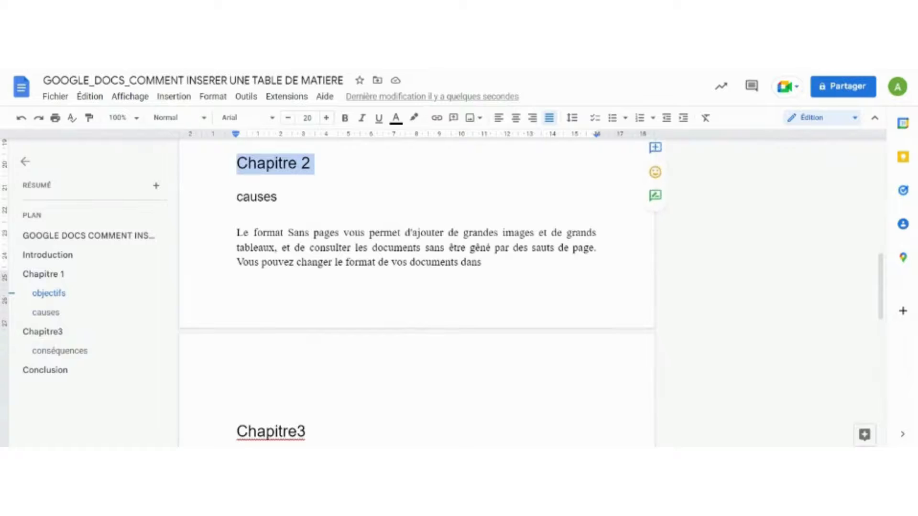
{"action": "left_click", "coordinate": [173, 118]}
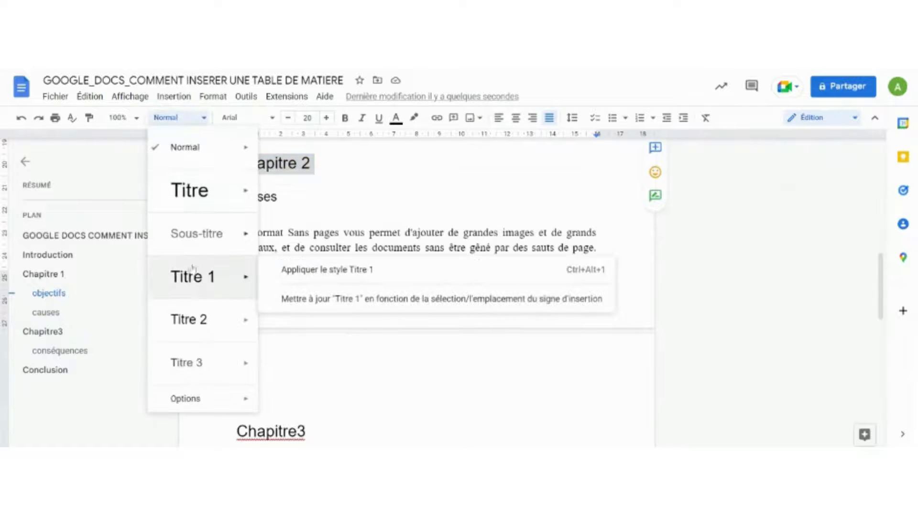
{"action": "left_click", "coordinate": [196, 282]}
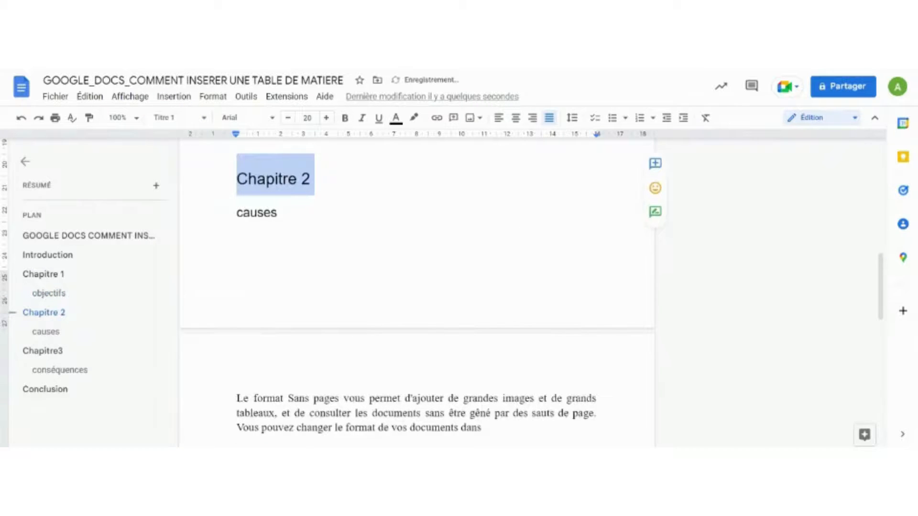
Step: Check which paragraph style is applied to the "Chapitre 1" heading, leaving it as it is
{"action": "key", "text": "Down"}
{"action": "key", "text": "Up"}
{"action": "key", "text": "Up"}
{"action": "key", "text": "Up"}
{"action": "key", "text": "Up"}
{"action": "key", "text": "Up"}
{"action": "key", "text": "Up"}
{"action": "key", "text": "Up"}
{"action": "key", "text": "Up"}
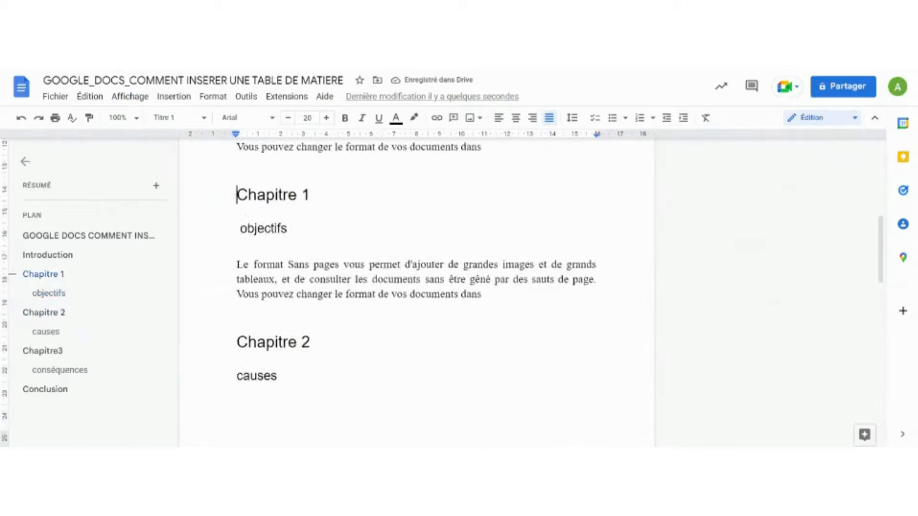
{"action": "key", "text": "ctrl+Right"}
{"action": "triple_click", "coordinate": [299, 200]}
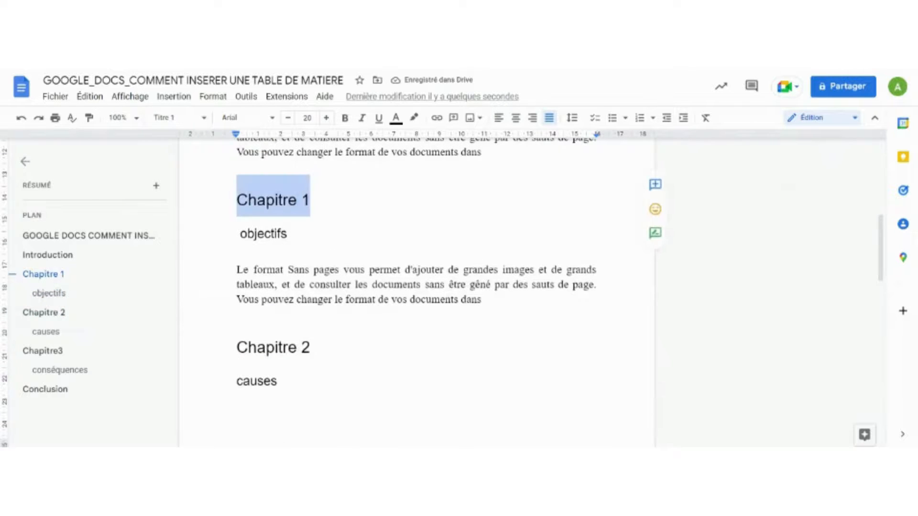
{"action": "left_click", "coordinate": [167, 124]}
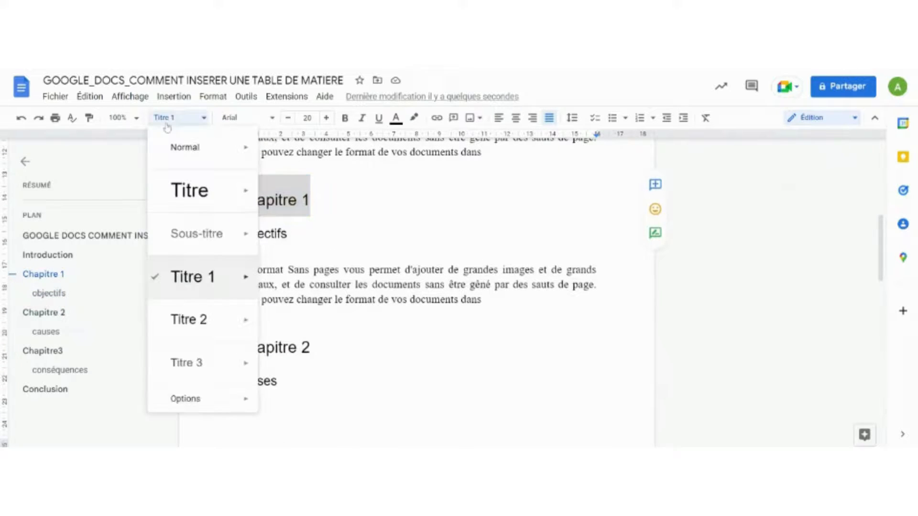
{"action": "left_click", "coordinate": [319, 201]}
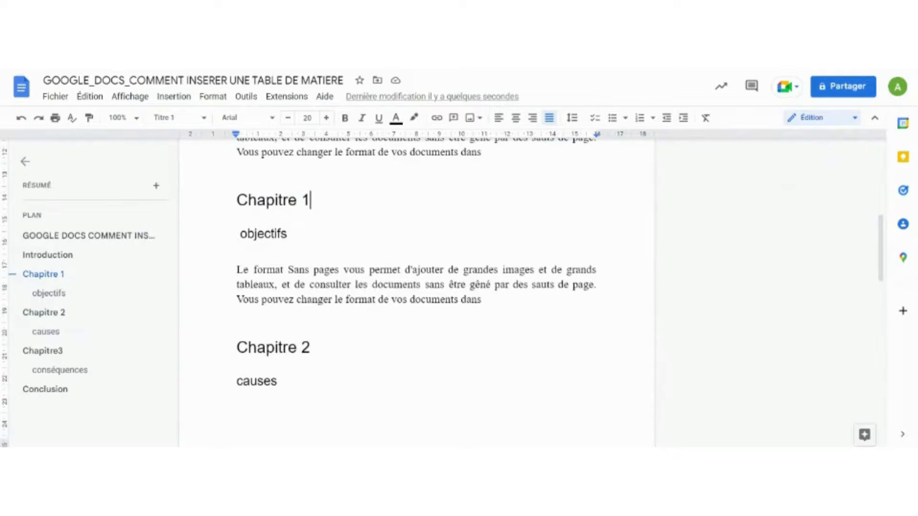
Step: Update the table of contents below "Table de matière" to include the newly styled headings
{"action": "left_click_drag", "start_coordinate": [883, 244], "coordinate": [884, 180]}
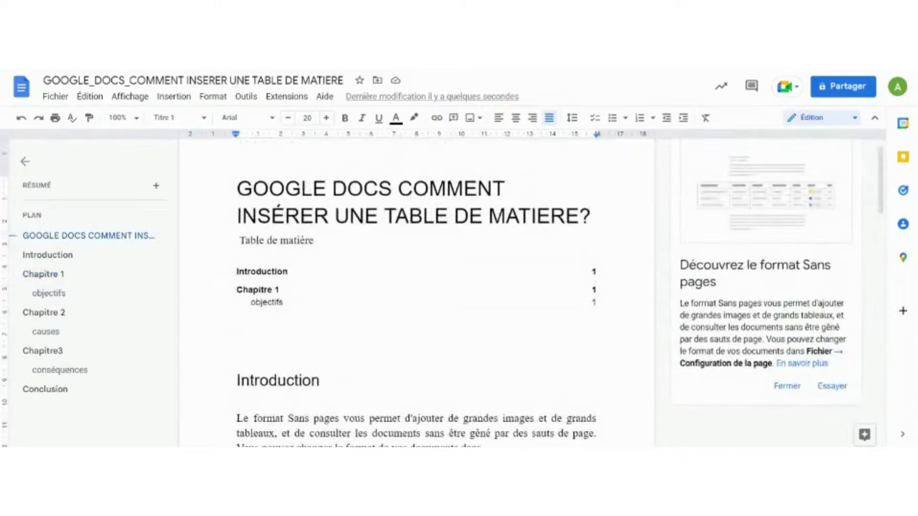
{"action": "left_click", "coordinate": [267, 290]}
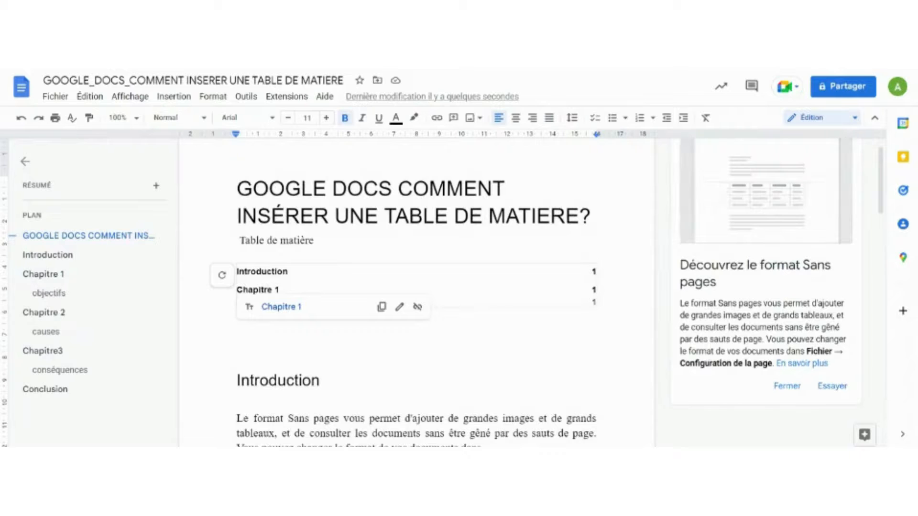
{"action": "left_click", "coordinate": [223, 276]}
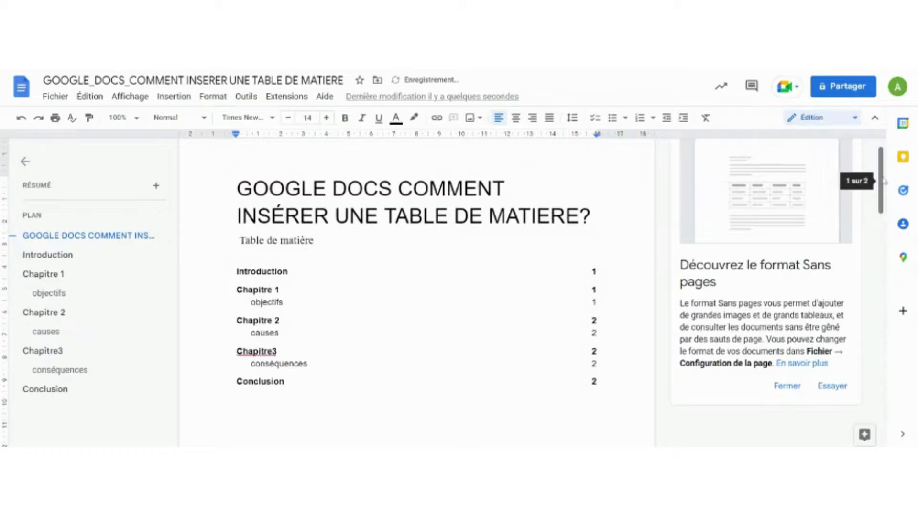
Step: Follow the "causes" link in the table of contents to its heading under Chapitre 2
{"action": "left_click_drag", "start_coordinate": [883, 181], "coordinate": [883, 195]}
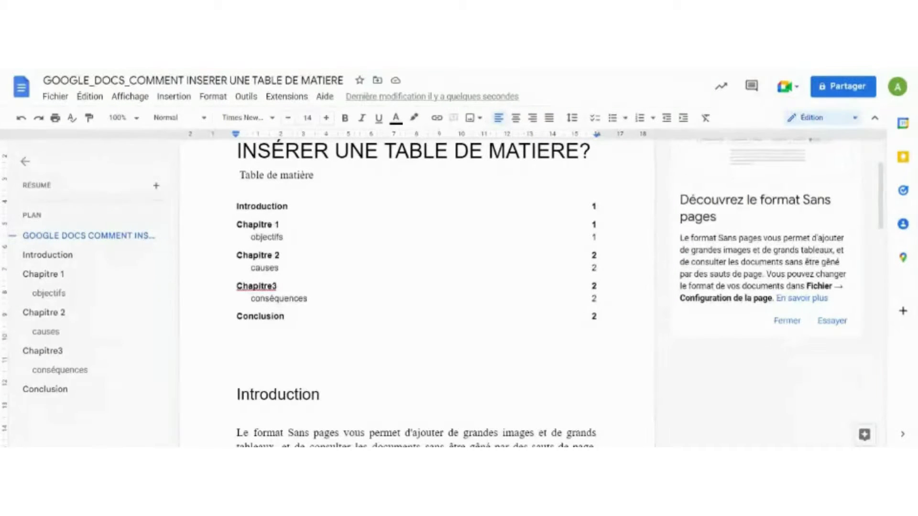
{"action": "left_click", "coordinate": [269, 268]}
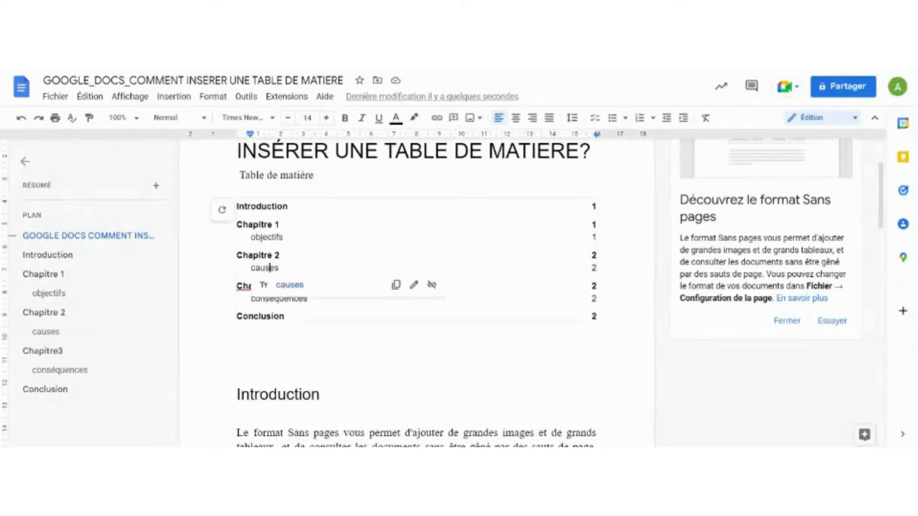
{"action": "left_click", "coordinate": [286, 286]}
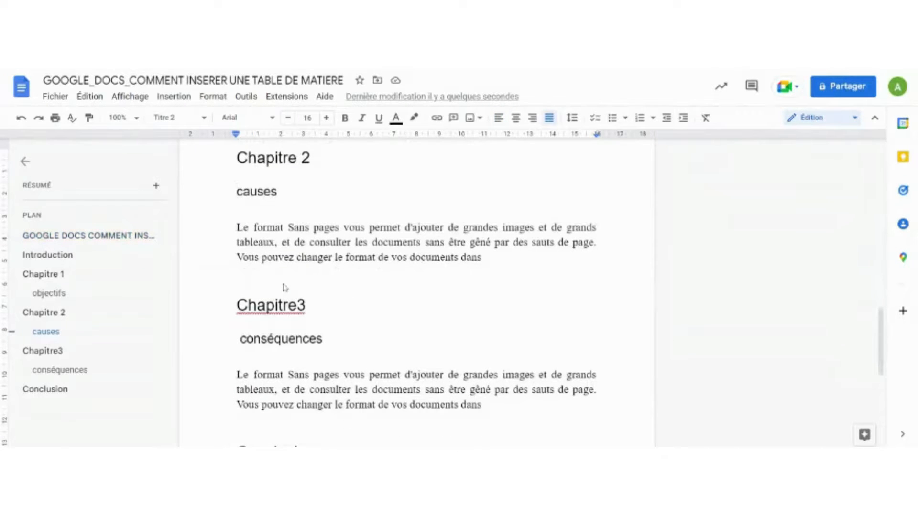